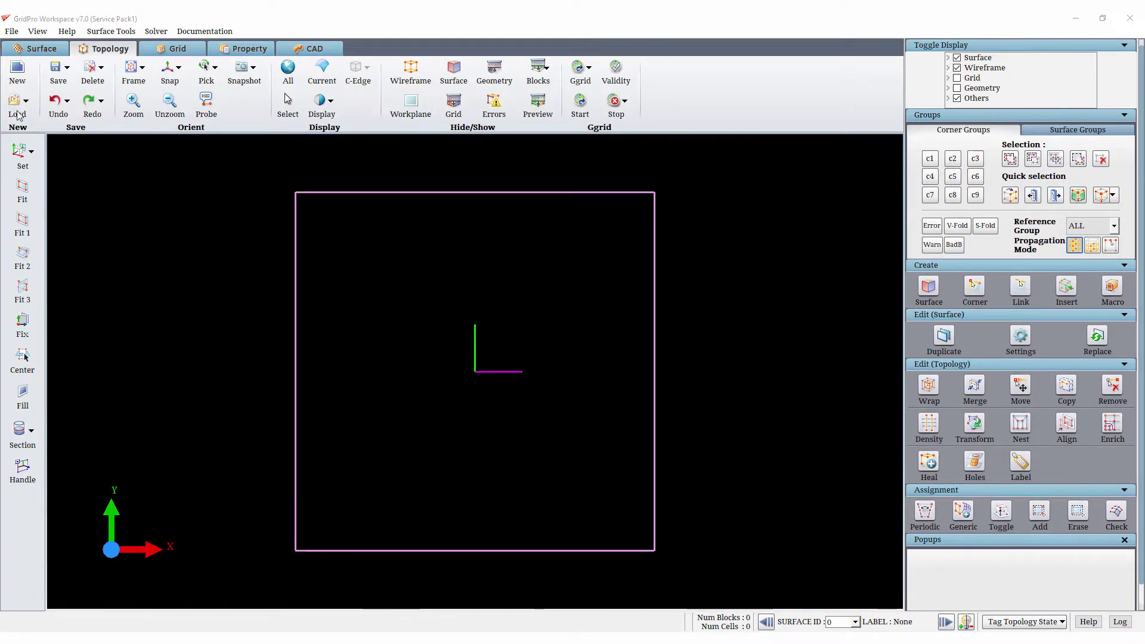
# - Load the forebody topology file step1.fins_strakes.fra and orient the model to show its rear end
pyautogui.click(16, 110)
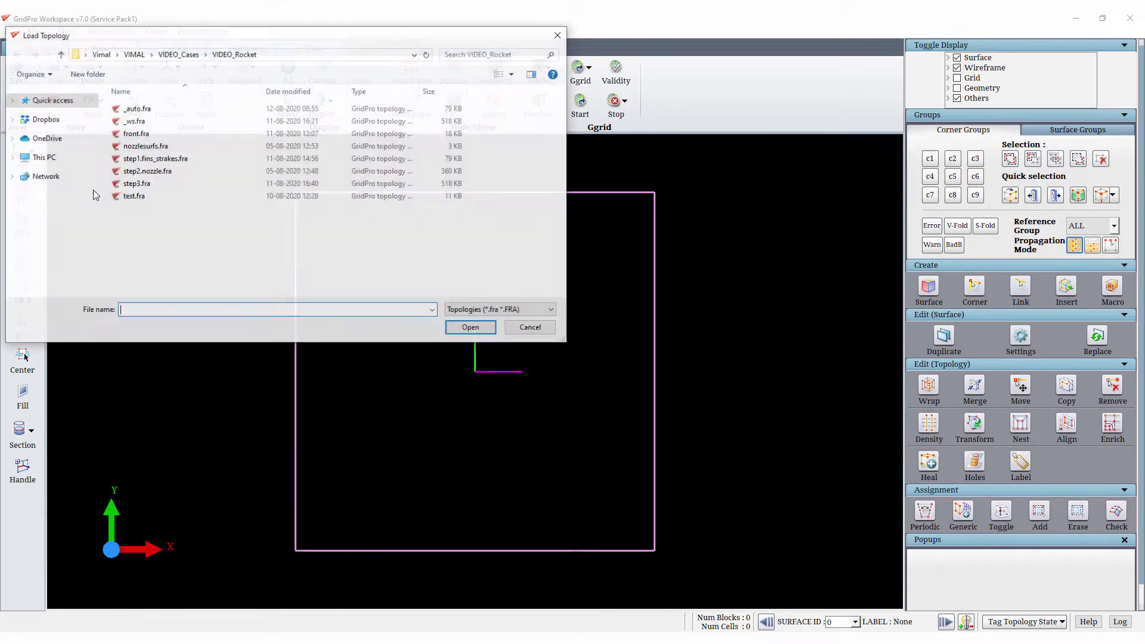
pyautogui.doubleClick(142, 159)
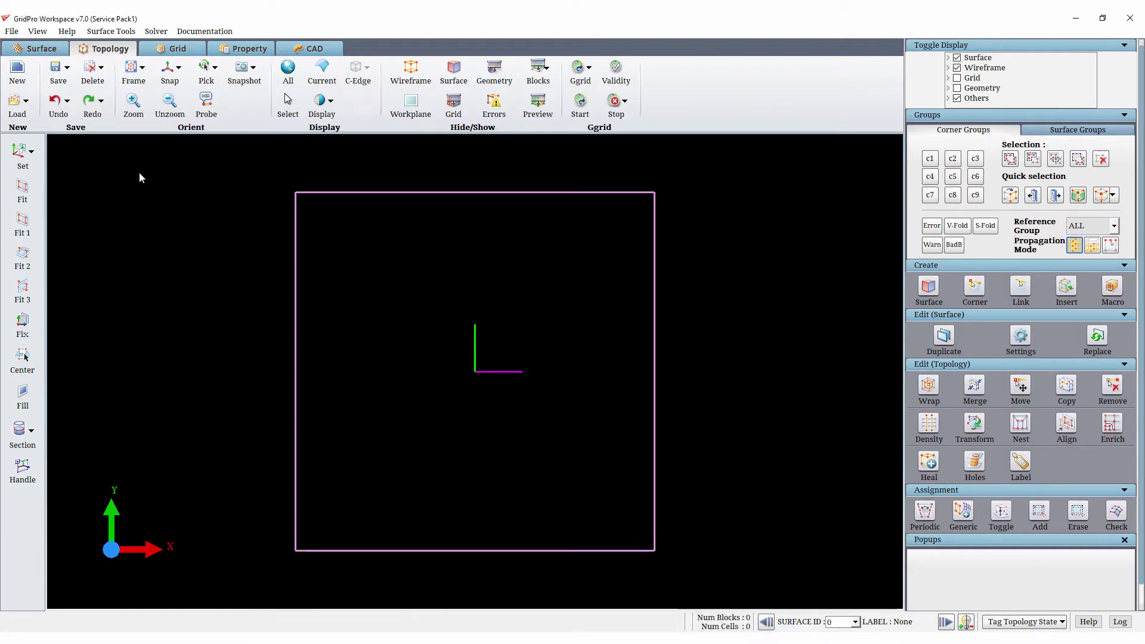
pyautogui.moveTo(677, 391); pyautogui.dragTo(229, 389)
pyautogui.moveTo(773, 408); pyautogui.dragTo(214, 398)
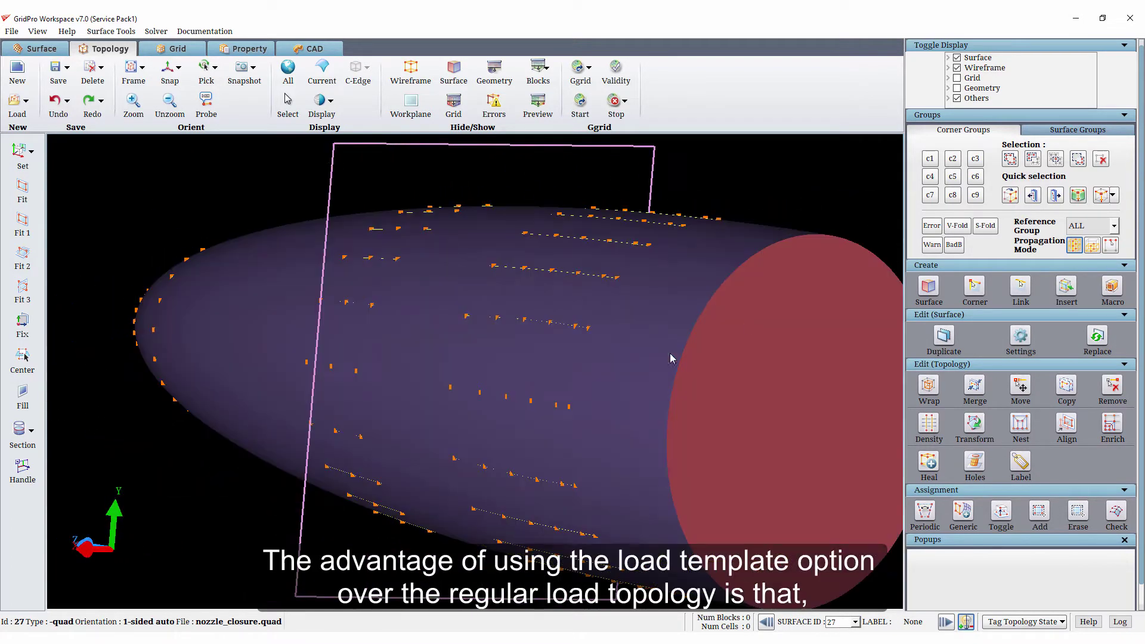
# - Hide the flat rear outlet surface and the outer domain surface to expose the rocket and its wireframe
pyautogui.rightClick(746, 322)
pyautogui.click(792, 415)
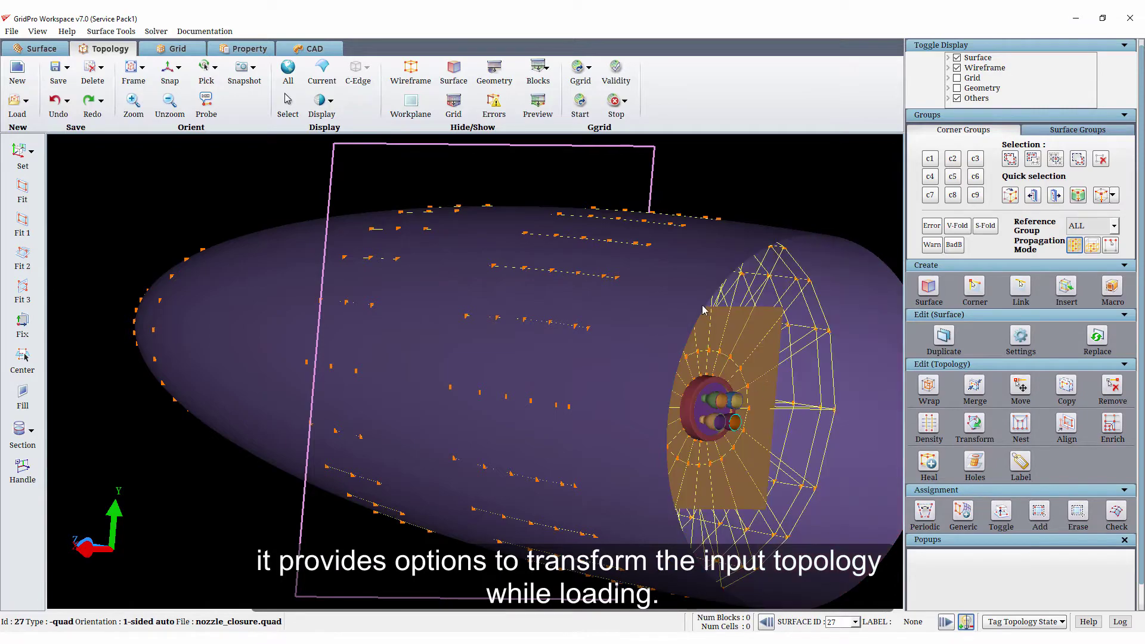
pyautogui.rightClick(689, 291)
pyautogui.click(716, 377)
pyautogui.scroll(-3, 673, 399)
pyautogui.moveTo(339, 266); pyautogui.dragTo(173, 341)
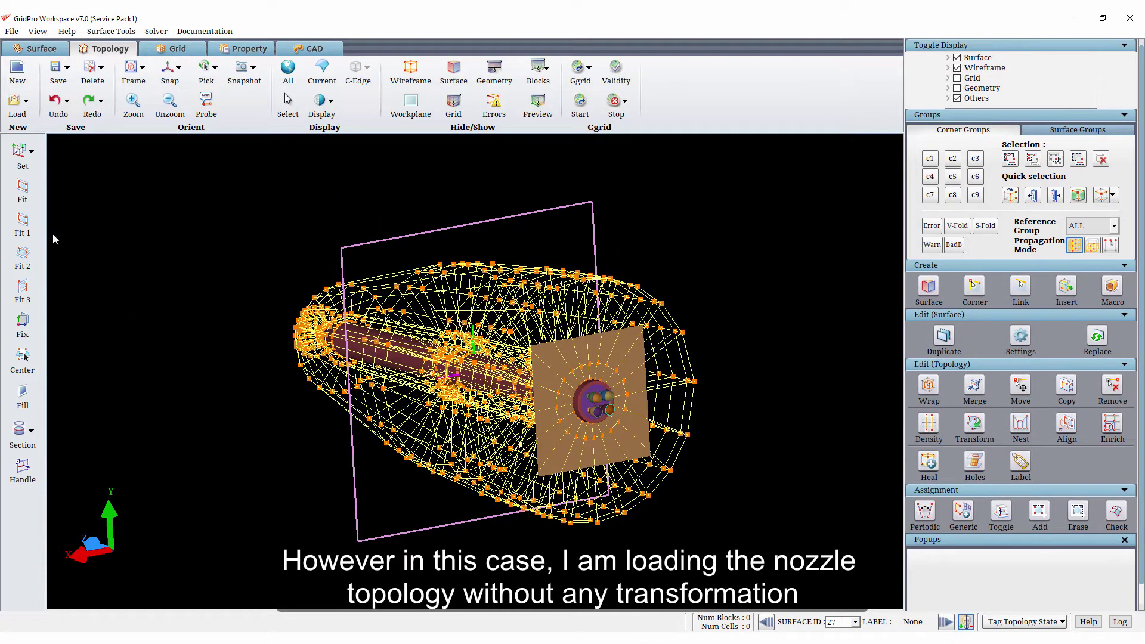
# - Load step2.nozzle.fra as a topology template without transformation, with the corner group and surface group set to ALL
pyautogui.click(17, 101)
pyautogui.click(42, 162)
pyautogui.click(602, 208)
pyautogui.doubleClick(608, 343)
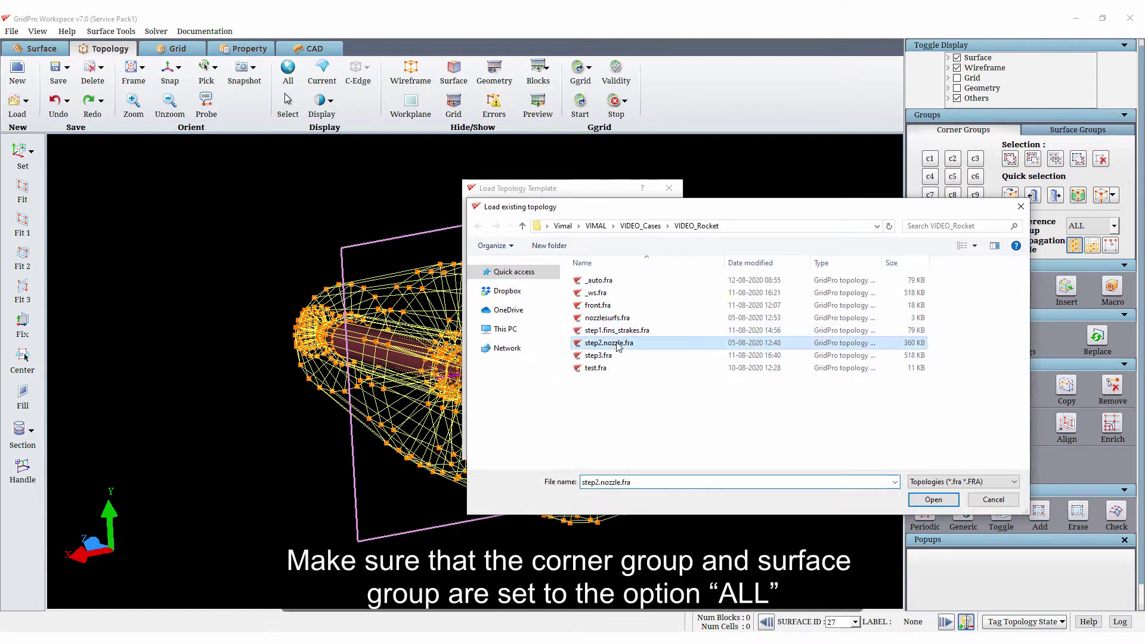
pyautogui.click(596, 227)
pyautogui.click(592, 247)
pyautogui.click(597, 243)
pyautogui.click(573, 263)
pyautogui.click(557, 446)
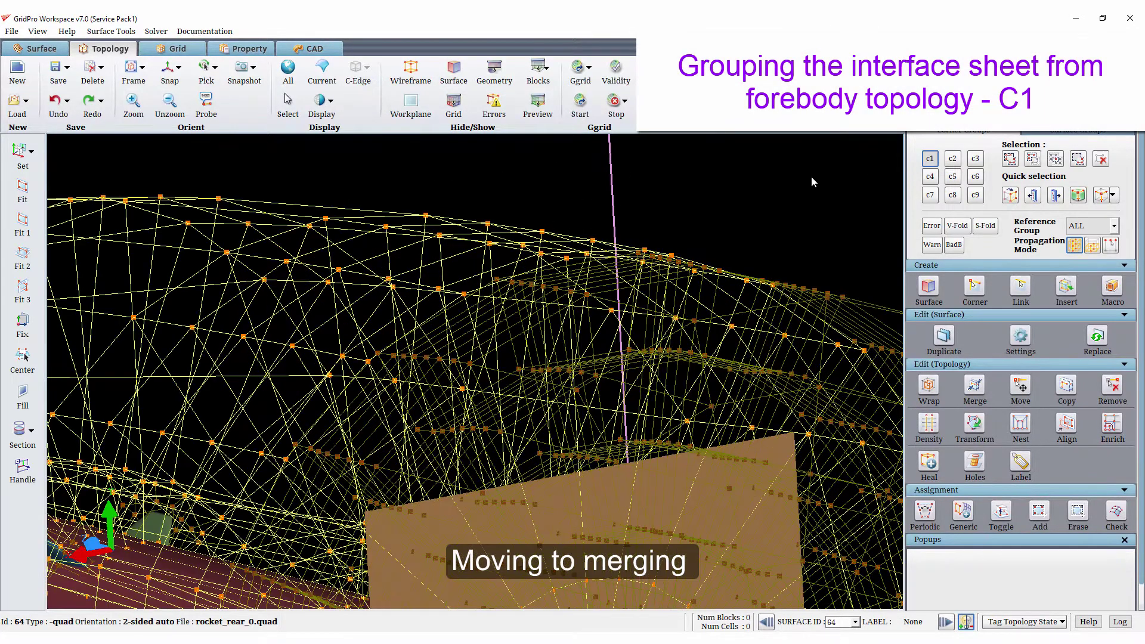
# - Assign the forebody topology's interface sheet to corner group c1 and the nozzle topology's interface sheet to c2
pyautogui.click(446, 310)
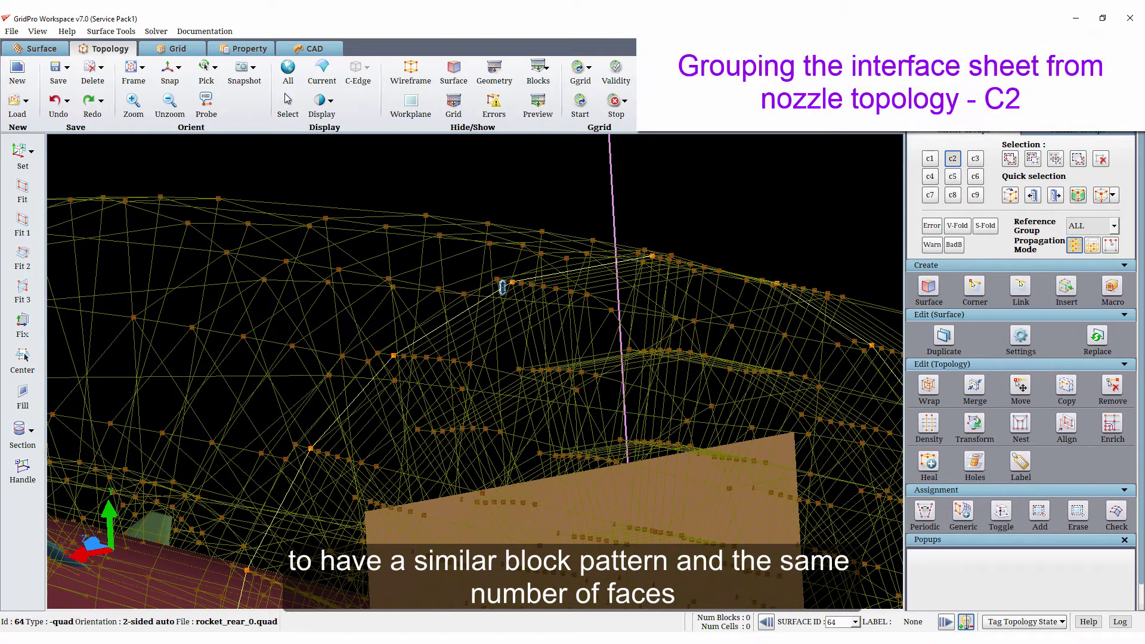
pyautogui.click(503, 287)
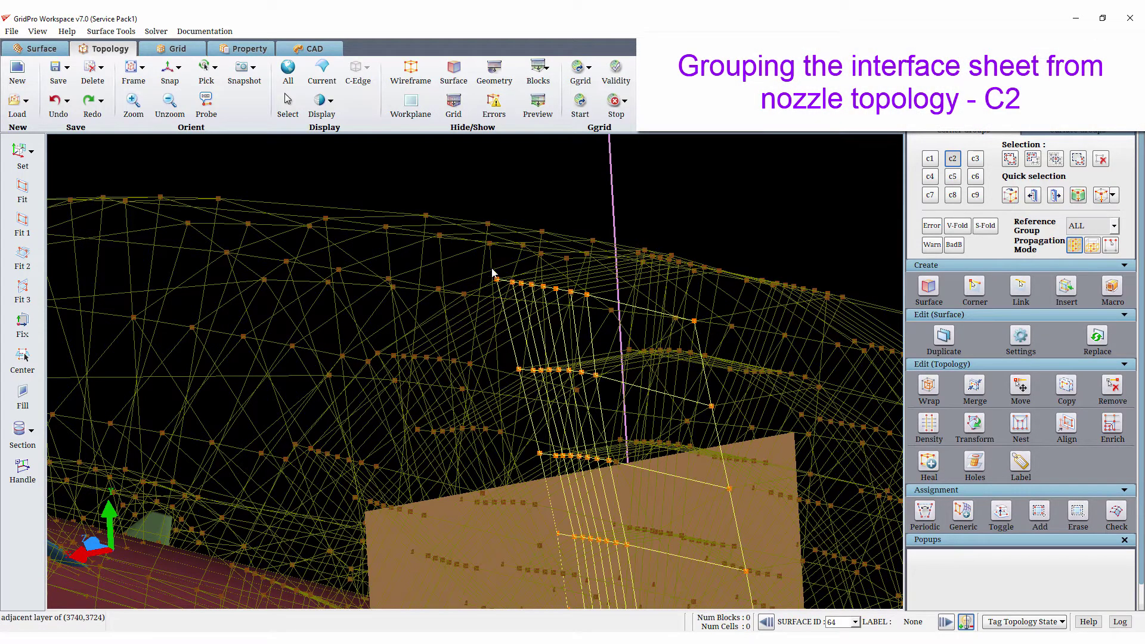
pyautogui.scroll(5, 494, 273)
pyautogui.click(489, 230)
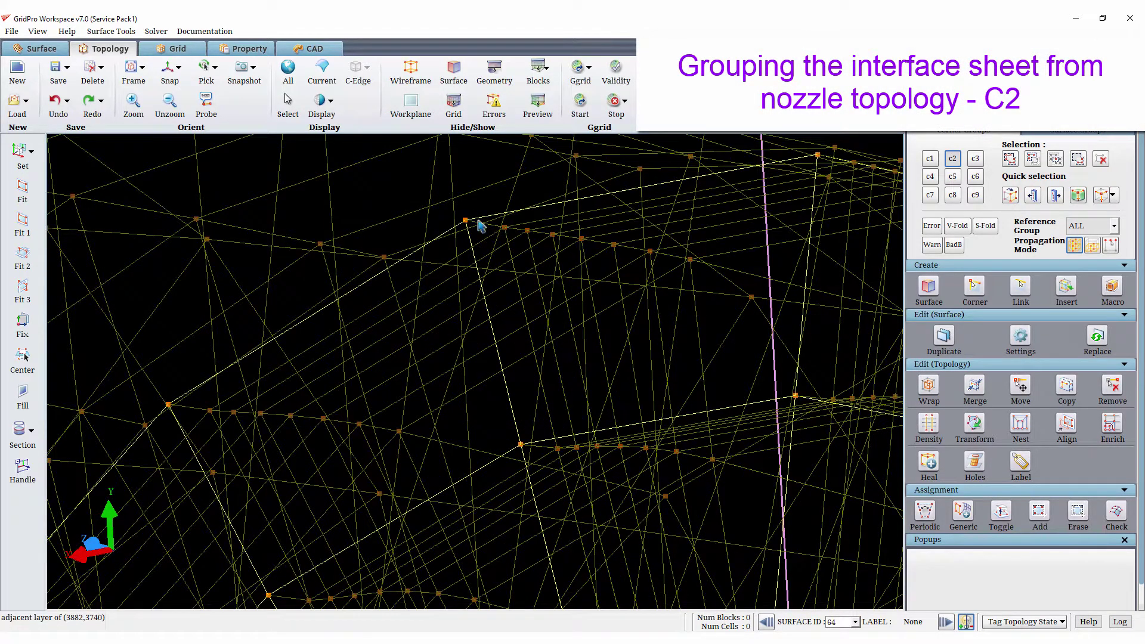
# - Set the reference group to GROUP so only the grouped sheet is displayed, and snap the view to face it
pyautogui.click(1089, 225)
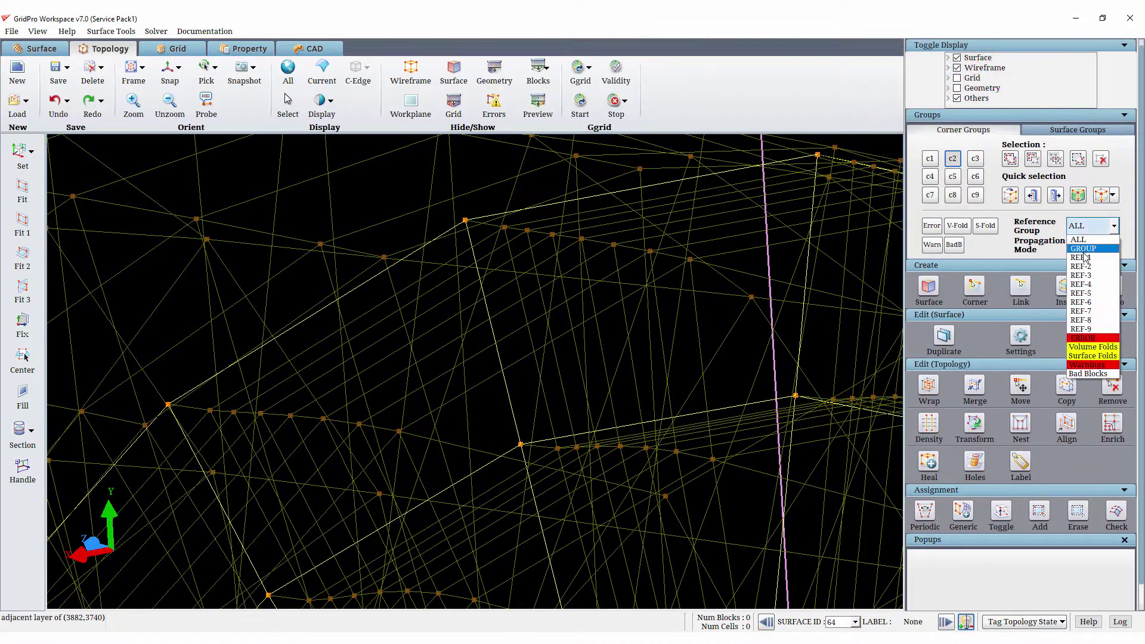
pyautogui.click(1083, 248)
pyautogui.scroll(-10, 552, 347)
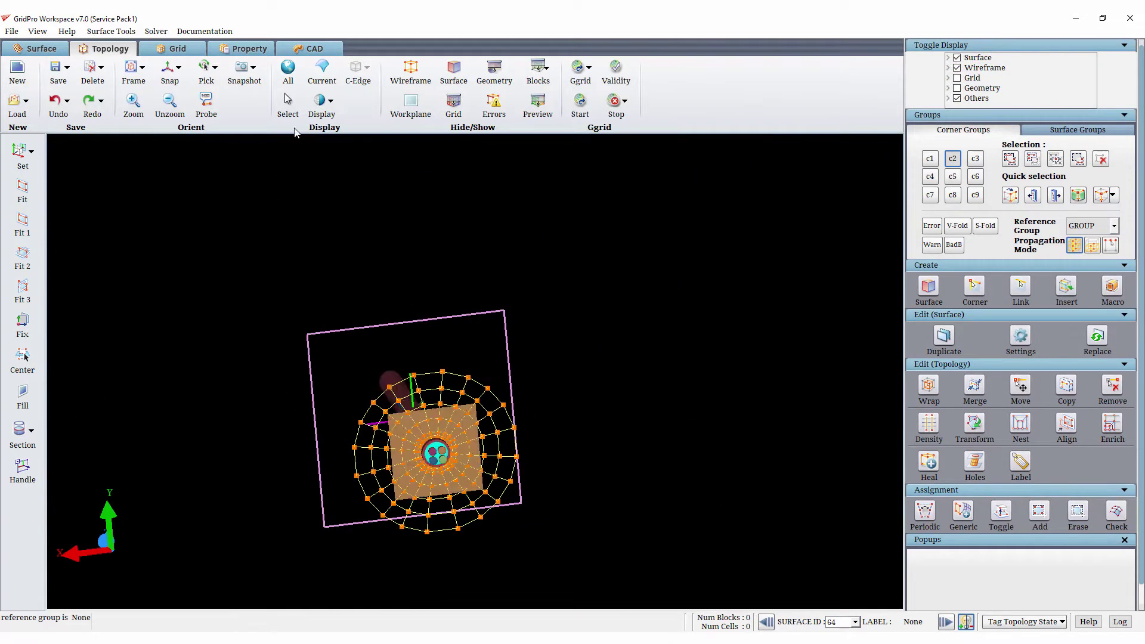
pyautogui.click(170, 73)
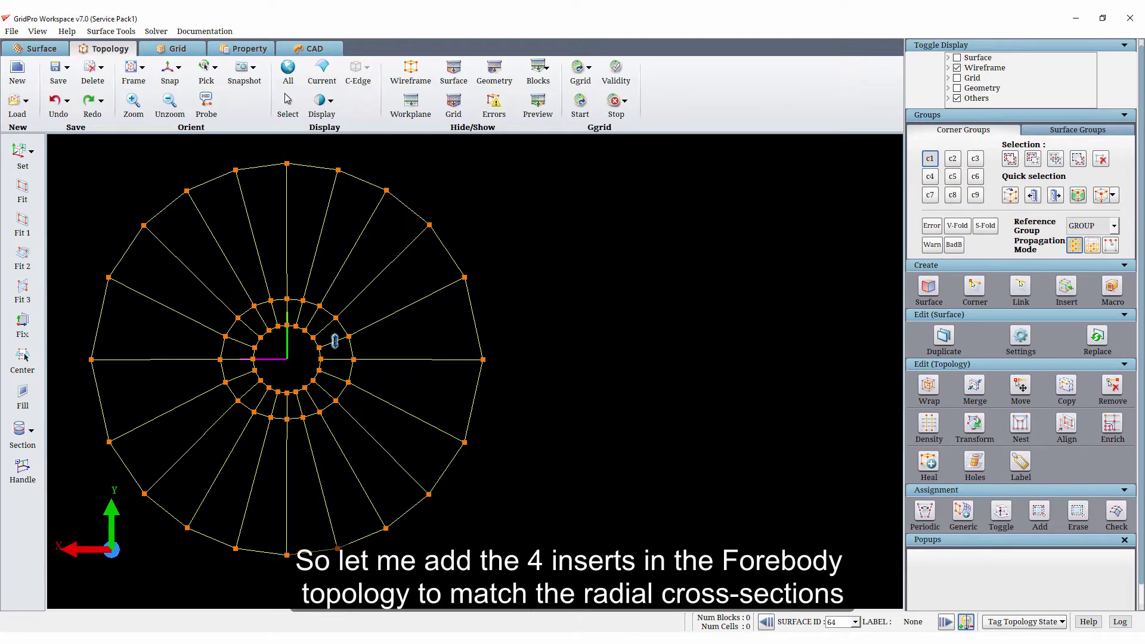
# - Insert one sheet in the inner ring and three sheets in the outer ring of the forebody's c1 interface sheet
pyautogui.press('i')
pyautogui.click(334, 341)
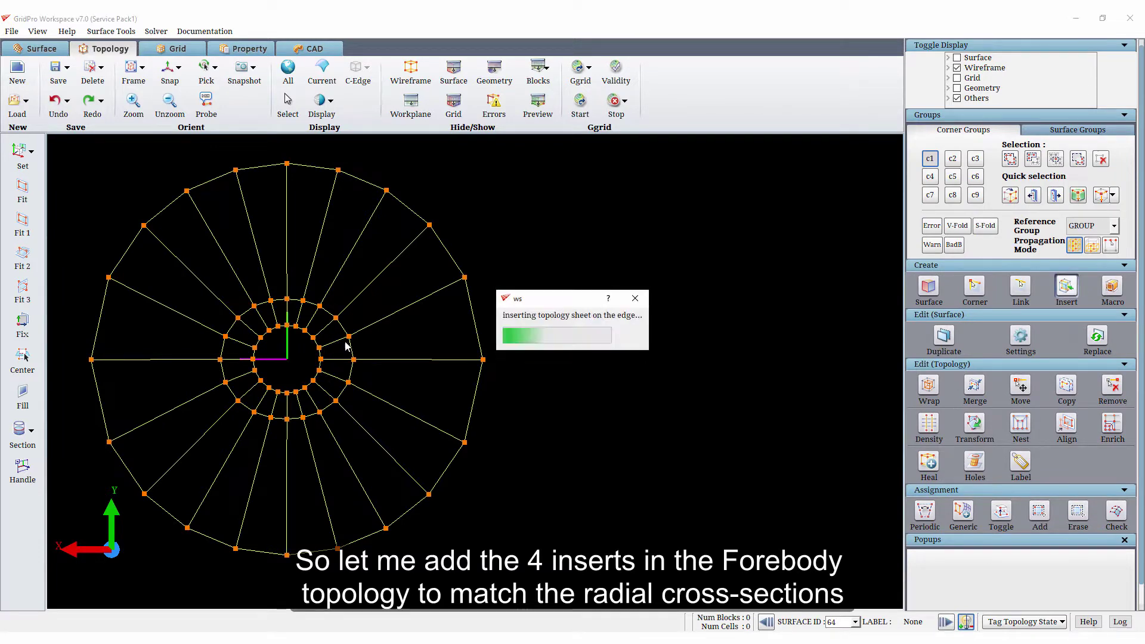
pyautogui.rightClick(390, 319)
pyautogui.click(431, 384)
pyautogui.write('3')
pyautogui.press('Return')
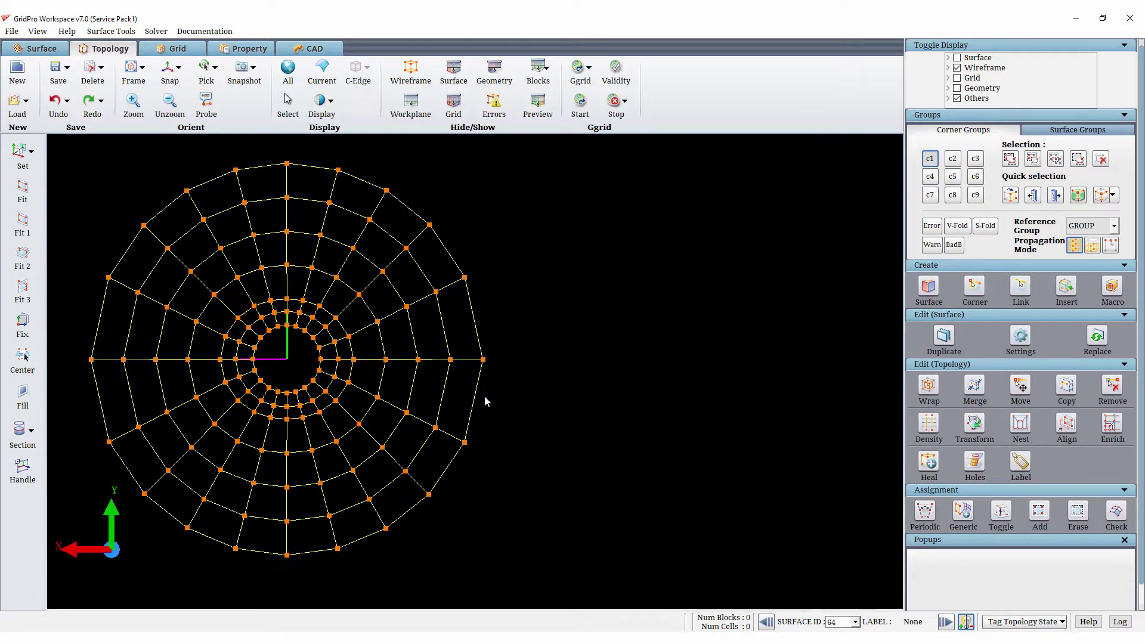
# - Merge corner group c1 to group c2 with the To center option enabled
pyautogui.click(947, 160)
pyautogui.click(930, 160)
pyautogui.click(975, 387)
pyautogui.scroll(-2, 1017, 439)
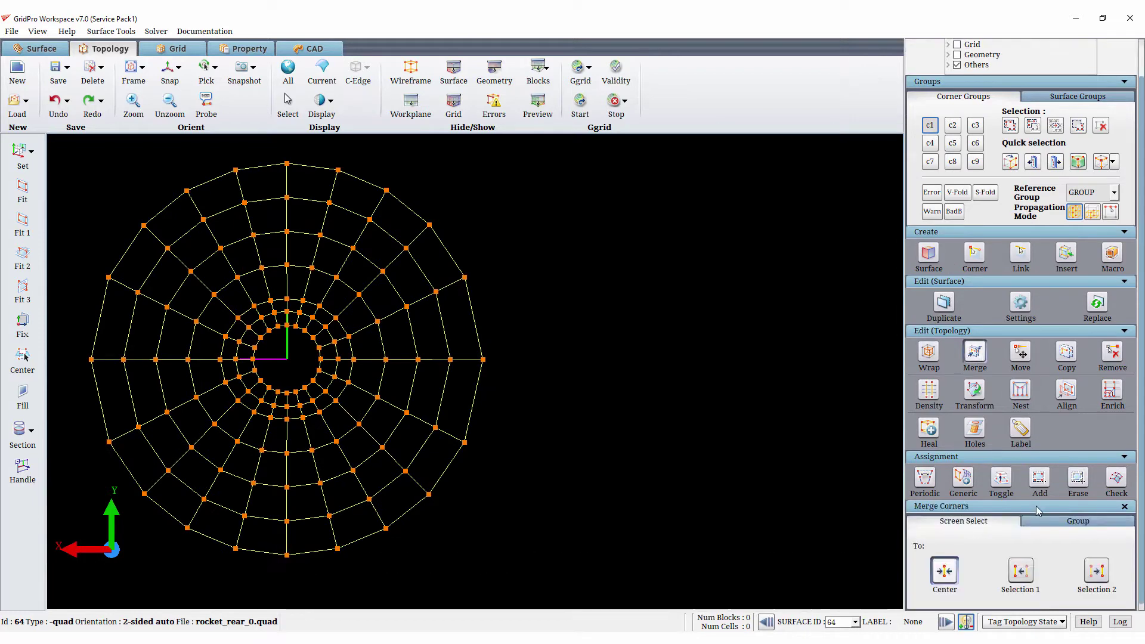
pyautogui.click(1077, 521)
pyautogui.click(984, 563)
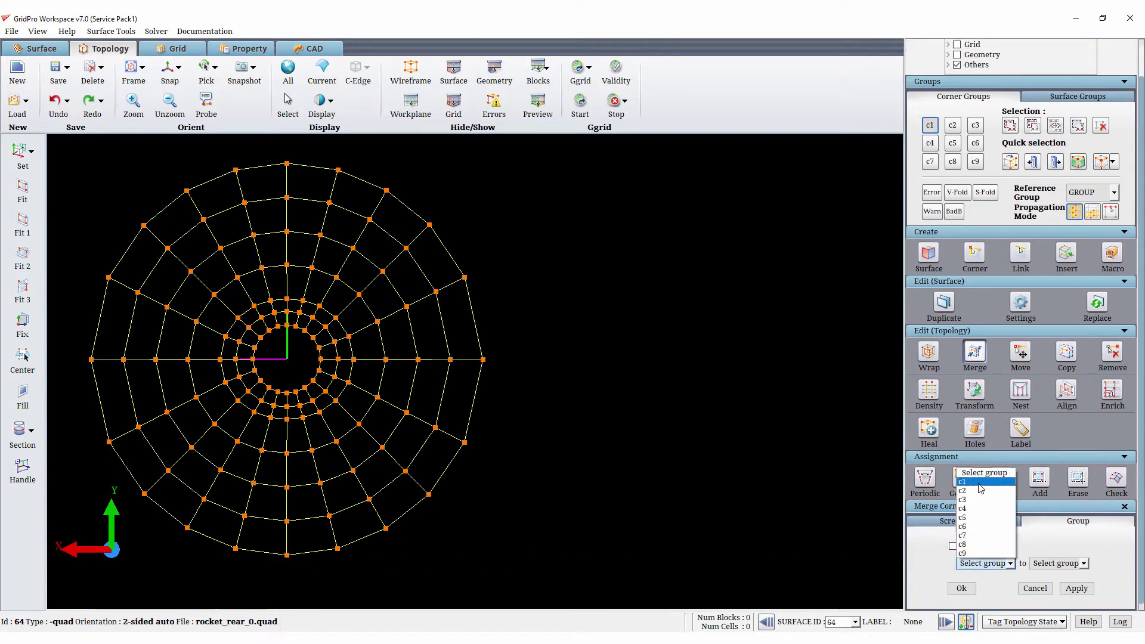
pyautogui.click(970, 482)
pyautogui.click(1057, 563)
pyautogui.click(1037, 491)
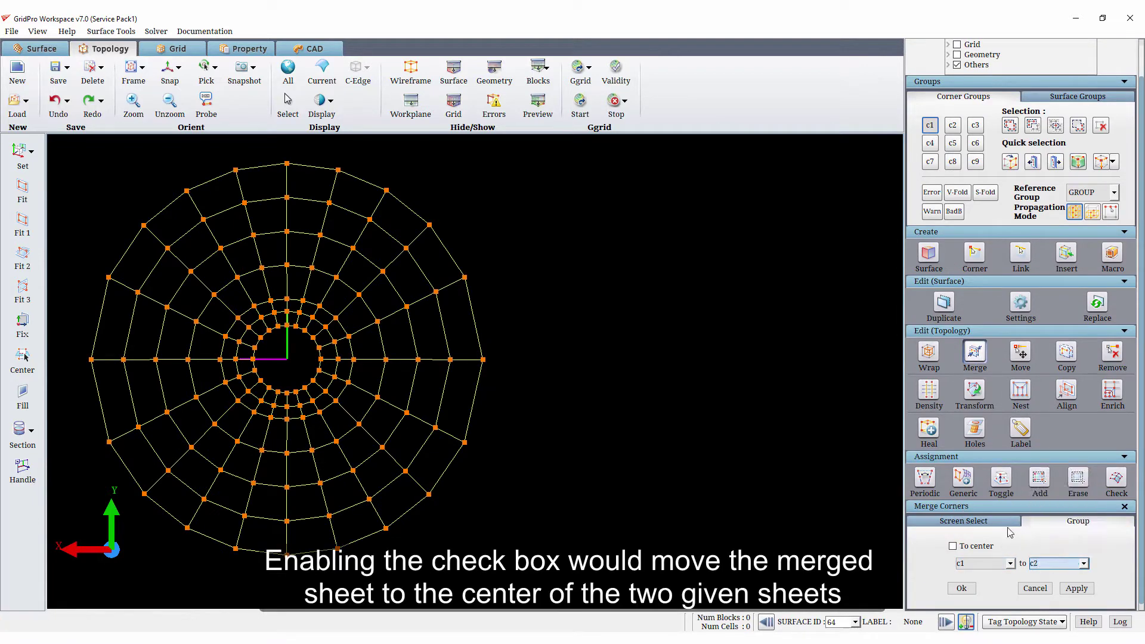
pyautogui.click(987, 546)
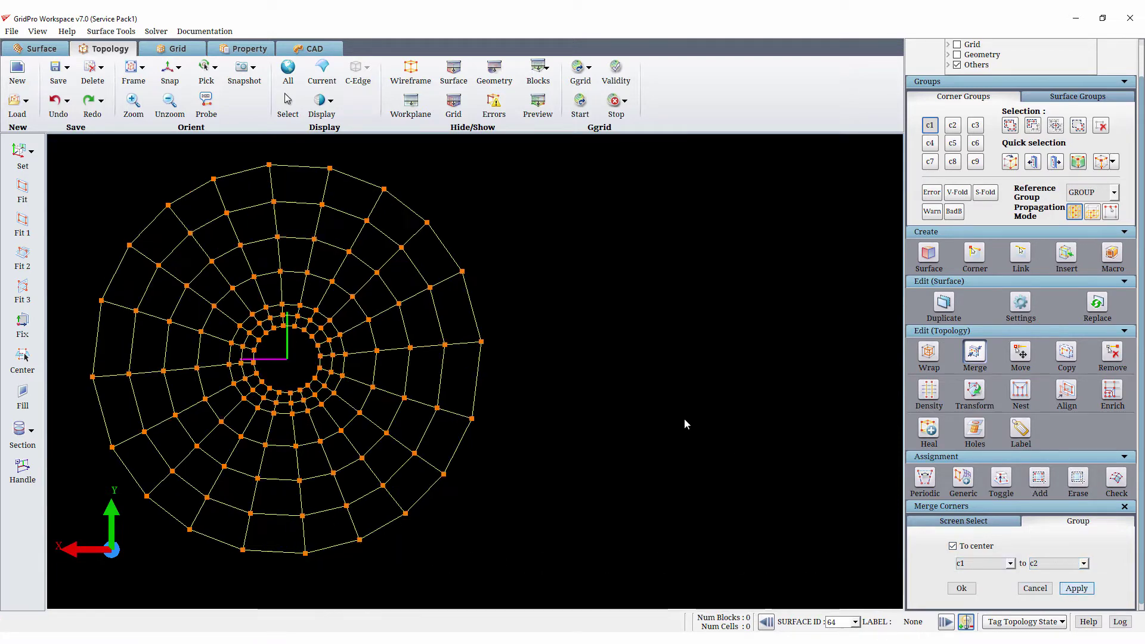
pyautogui.moveTo(584, 446); pyautogui.dragTo(650, 516)
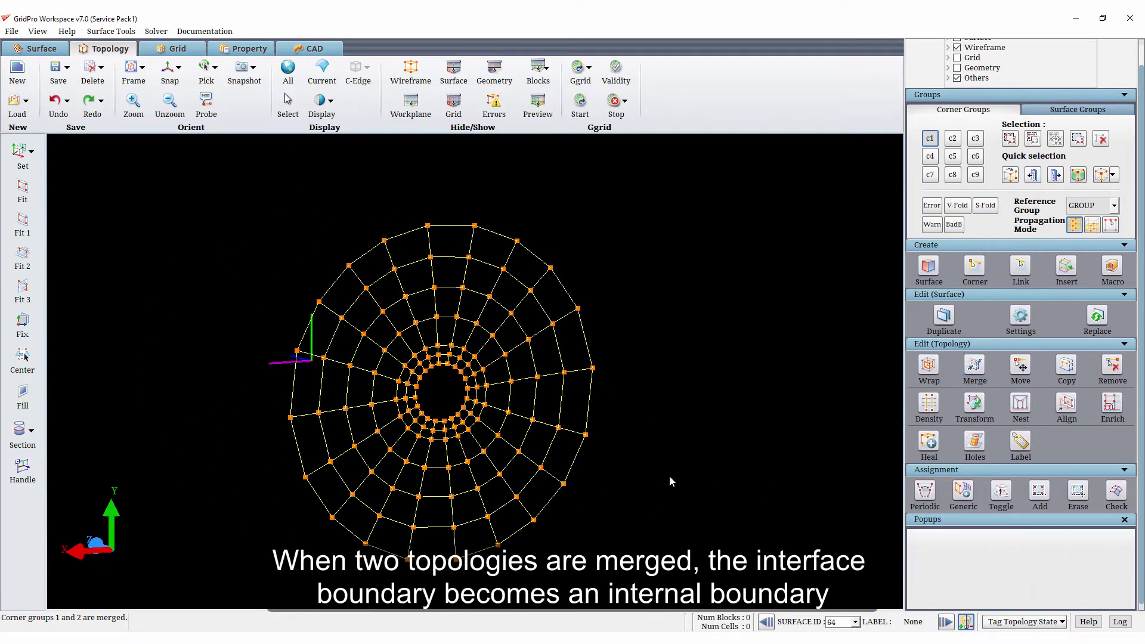
# - Deselect corner group c1, show the surfaces and hide the wireframe to expose the rocket's nozzle end
pyautogui.click(932, 139)
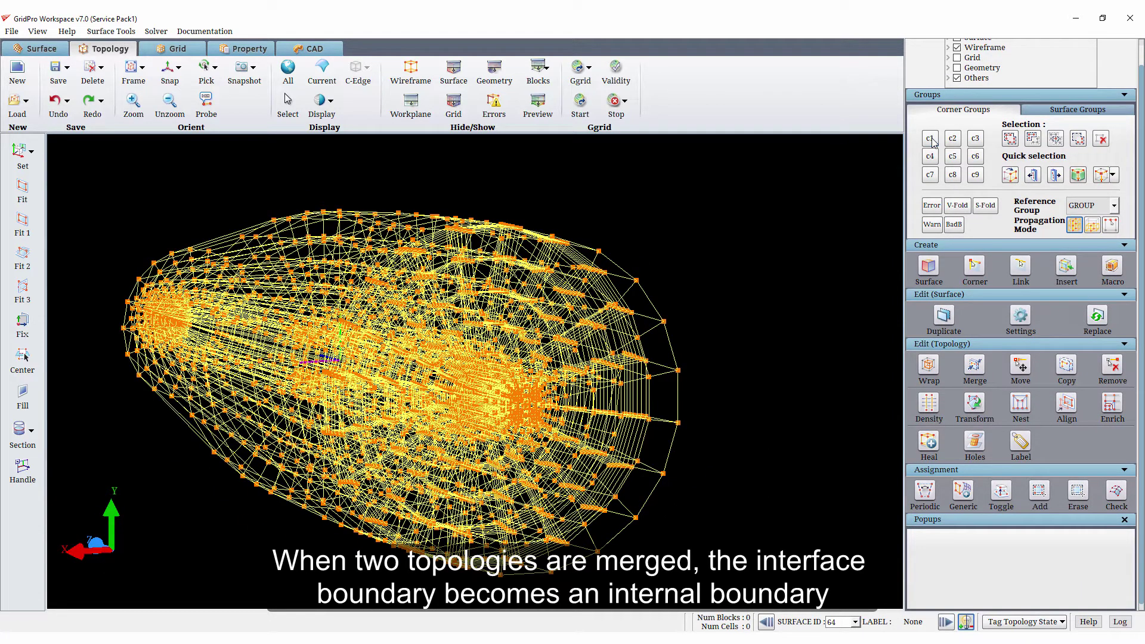
pyautogui.click(449, 71)
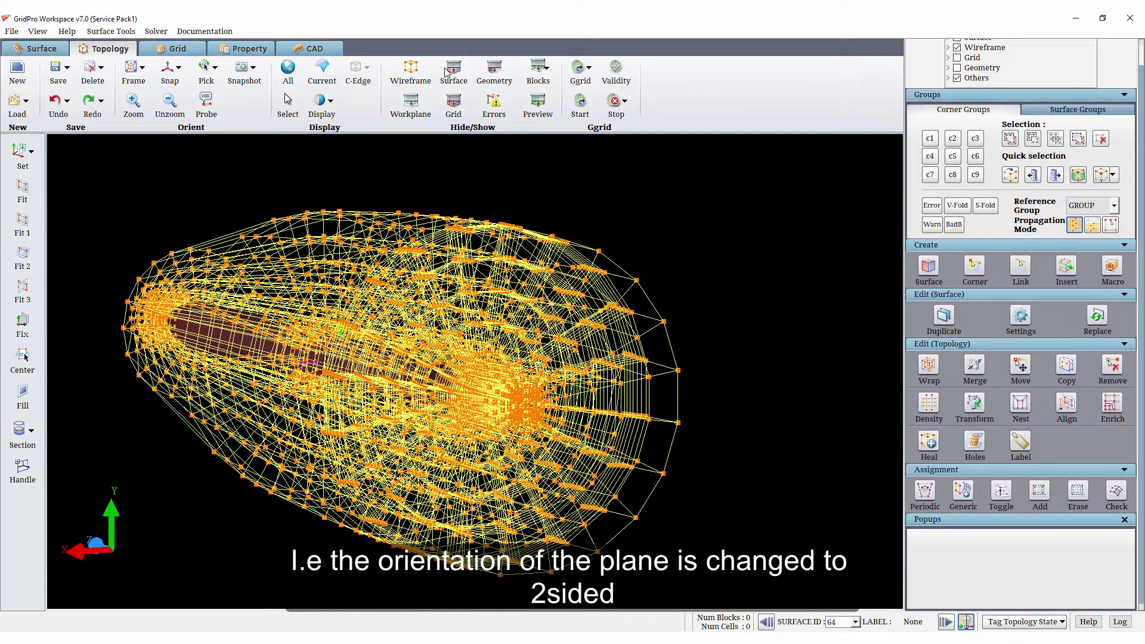
pyautogui.click(411, 71)
pyautogui.scroll(3, 542, 491)
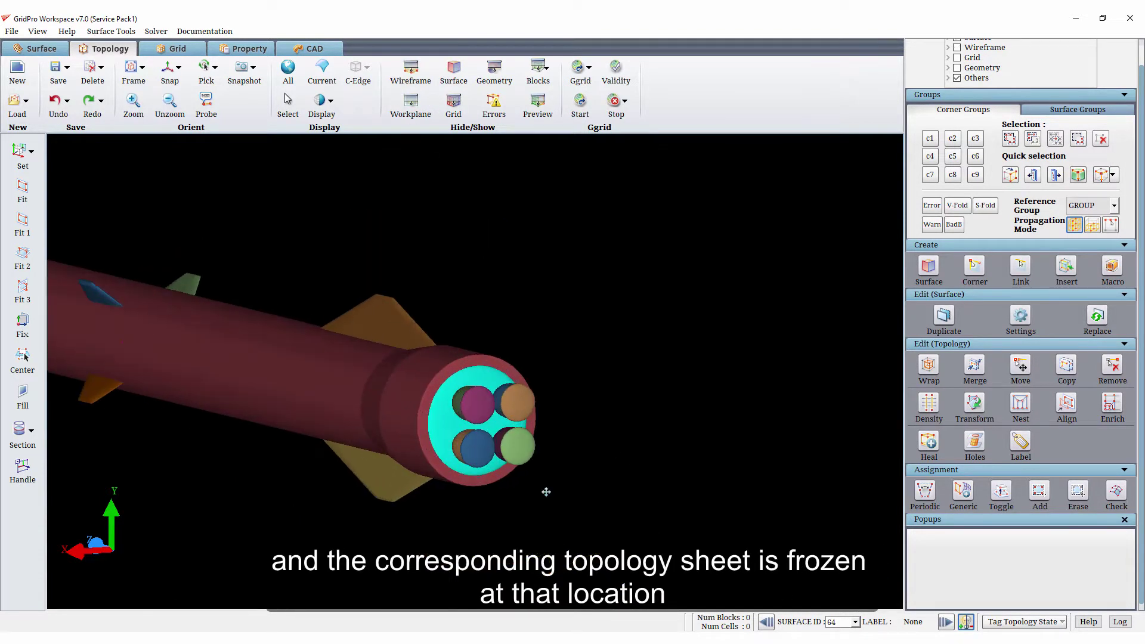
pyautogui.moveTo(545, 488); pyautogui.dragTo(595, 498, button='middle')
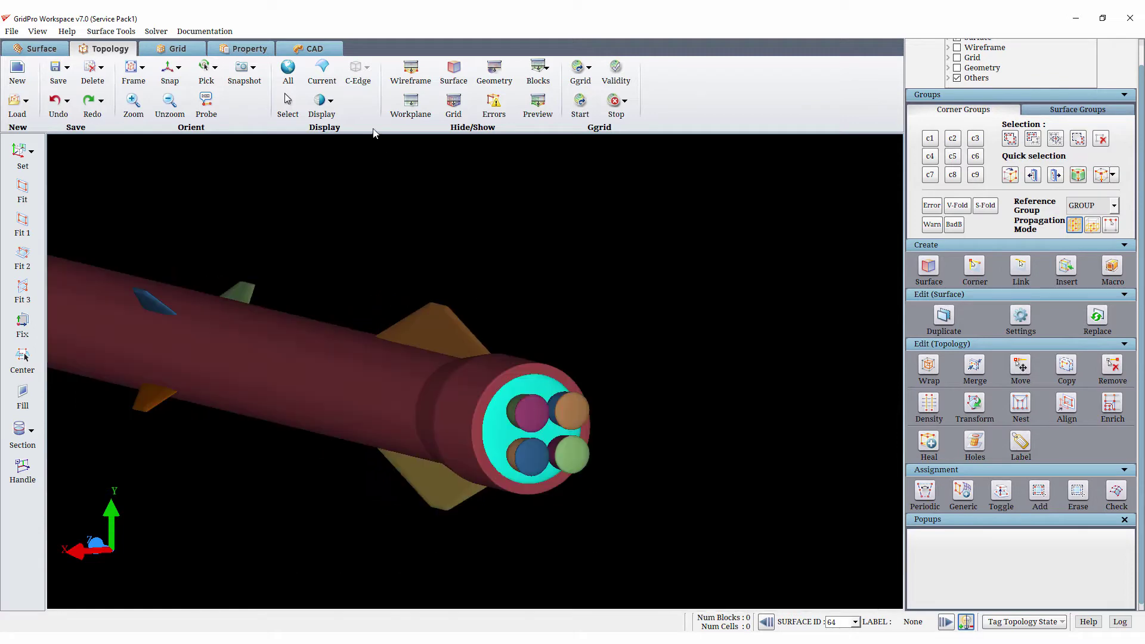
# - Make surface 11, the plane at the forebody–nozzle interface, current and delete it
pyautogui.click(855, 622)
pyautogui.moveTo(858, 593); pyautogui.dragTo(856, 544)
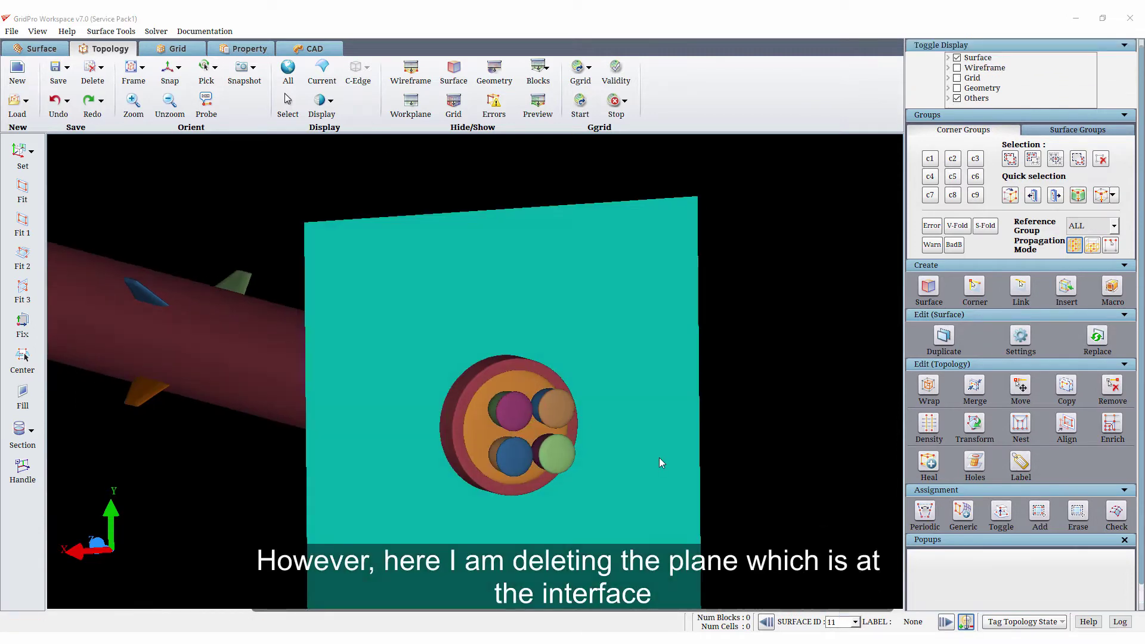
pyautogui.rightClick(629, 361)
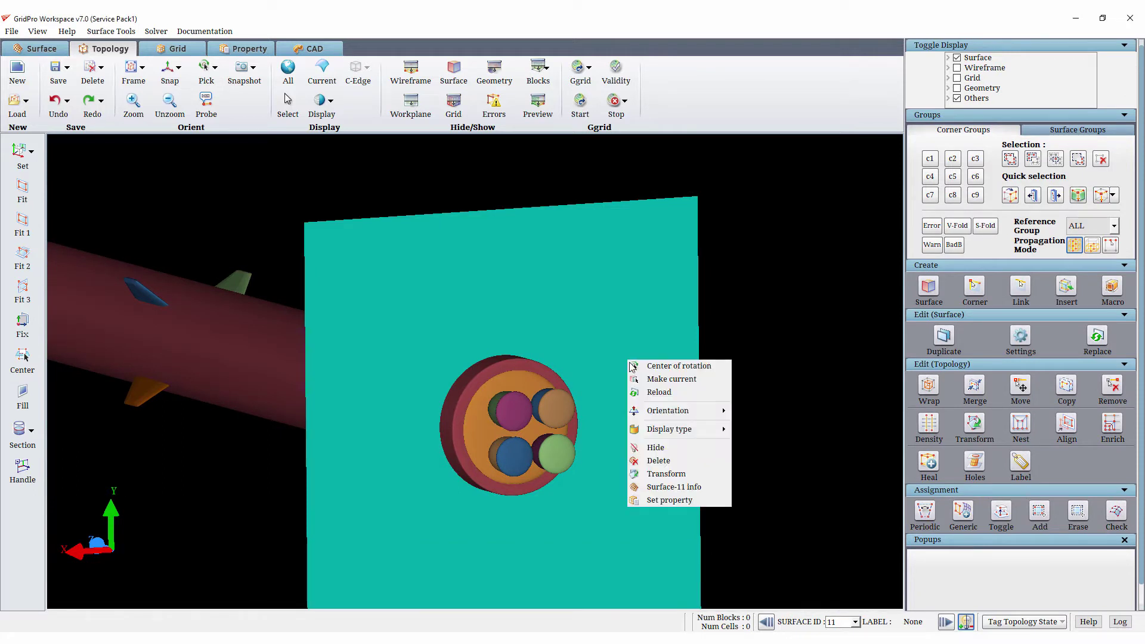
pyautogui.click(659, 461)
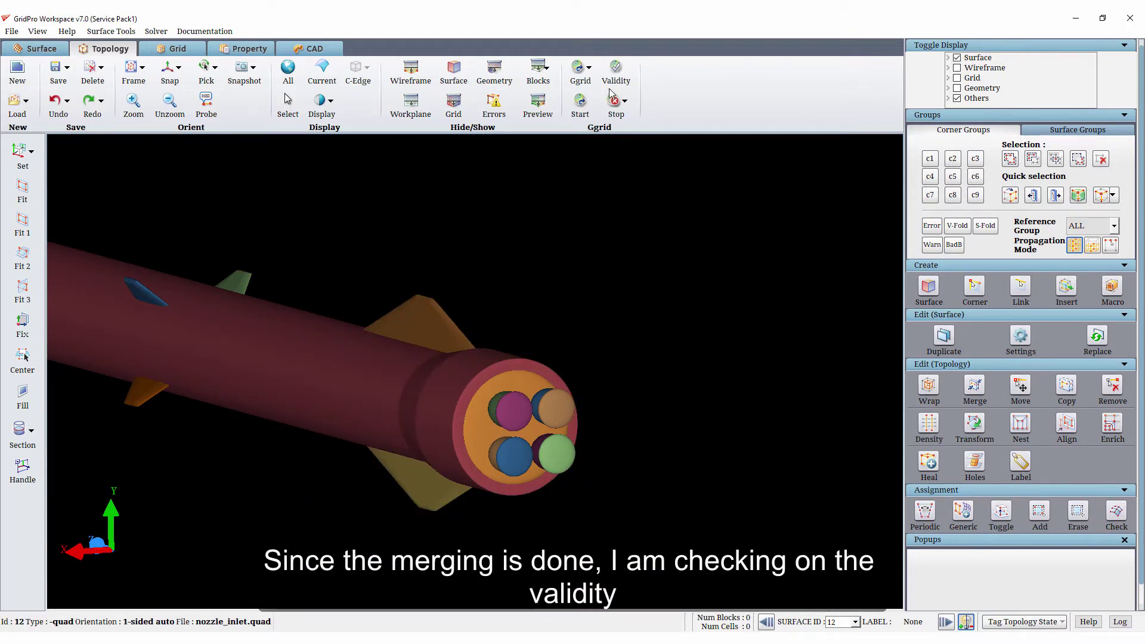
# - Check the validity of the merged topology and dismiss the report
pyautogui.click(613, 77)
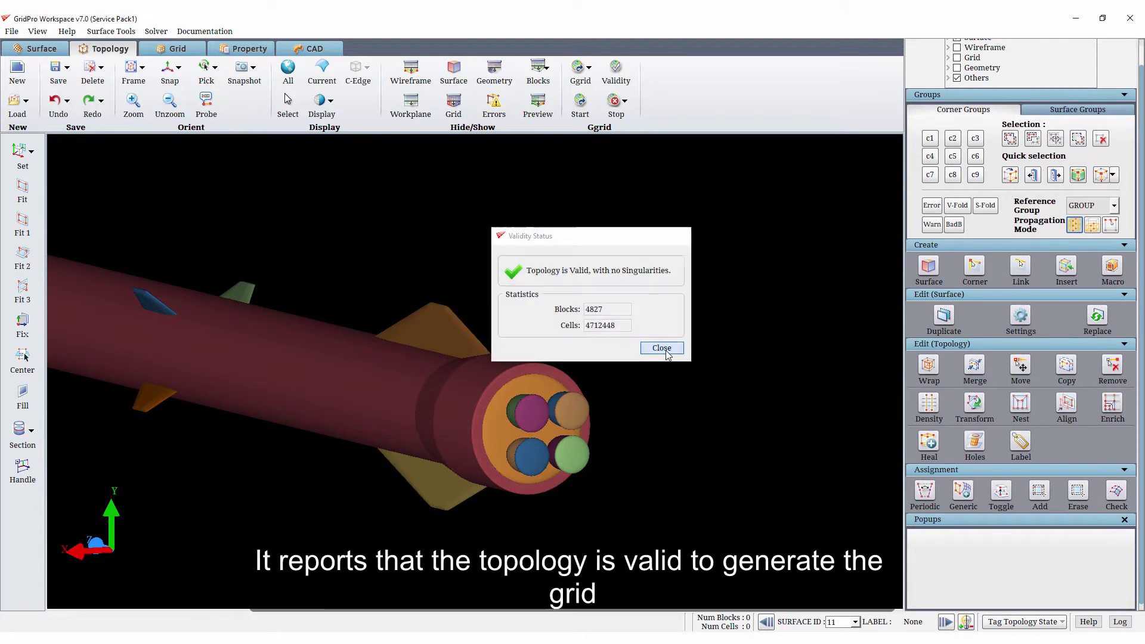
pyautogui.click(662, 347)
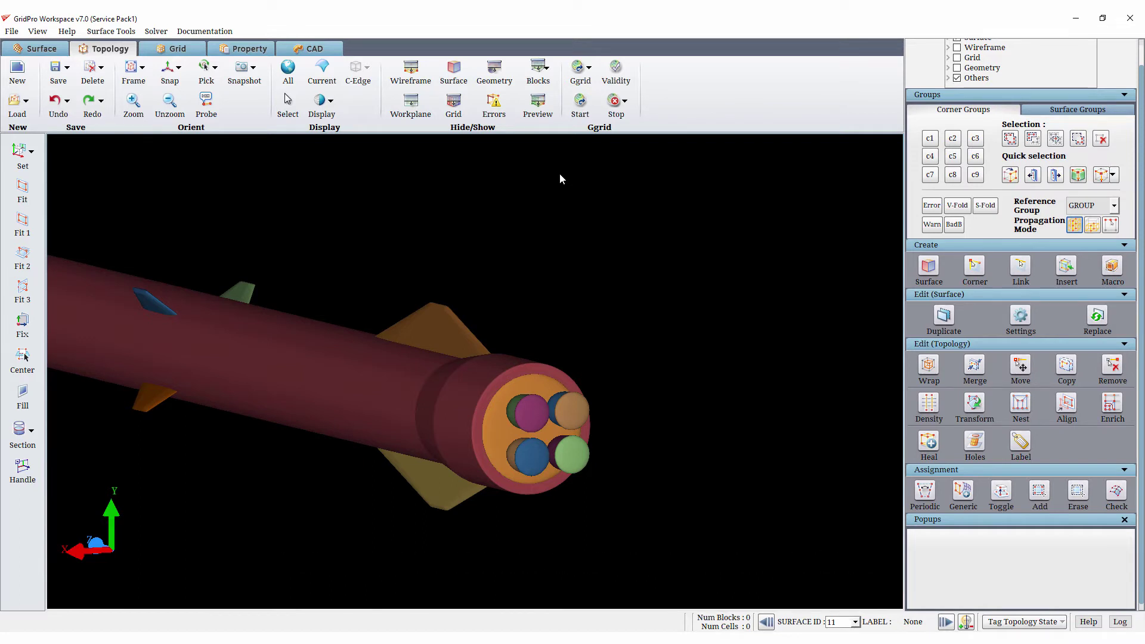
# - Start grid generation with a dump frequency of 30, overwriting the existing schedule, grid and dump files, and close the output log
pyautogui.hotkey('ctrl', 'e')
pyautogui.doubleClick(602, 319)
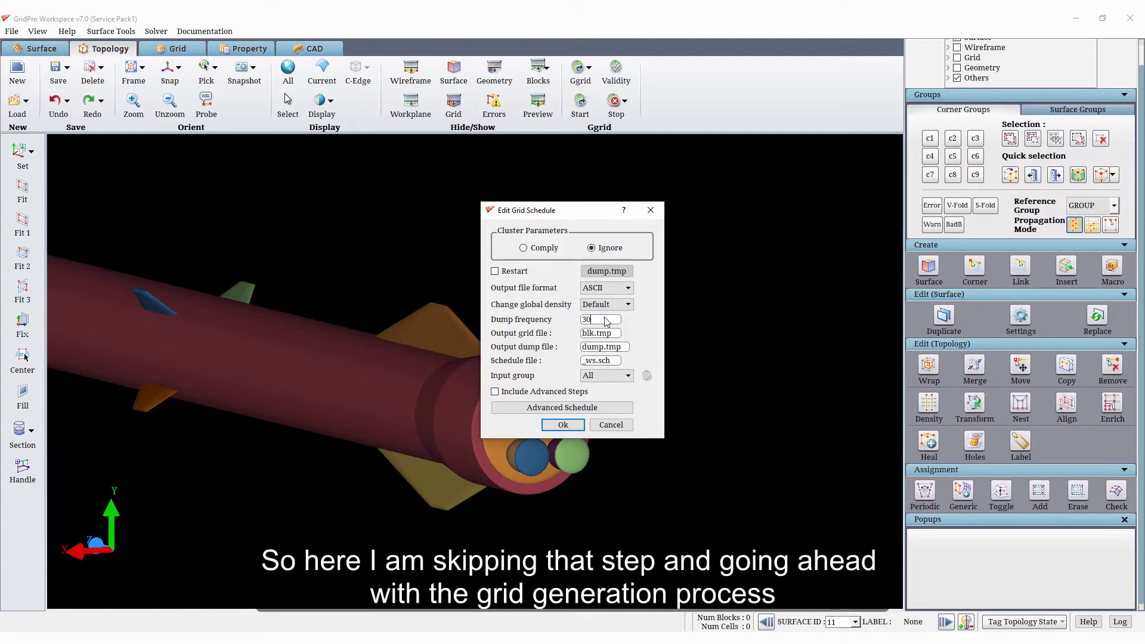
pyautogui.click(572, 425)
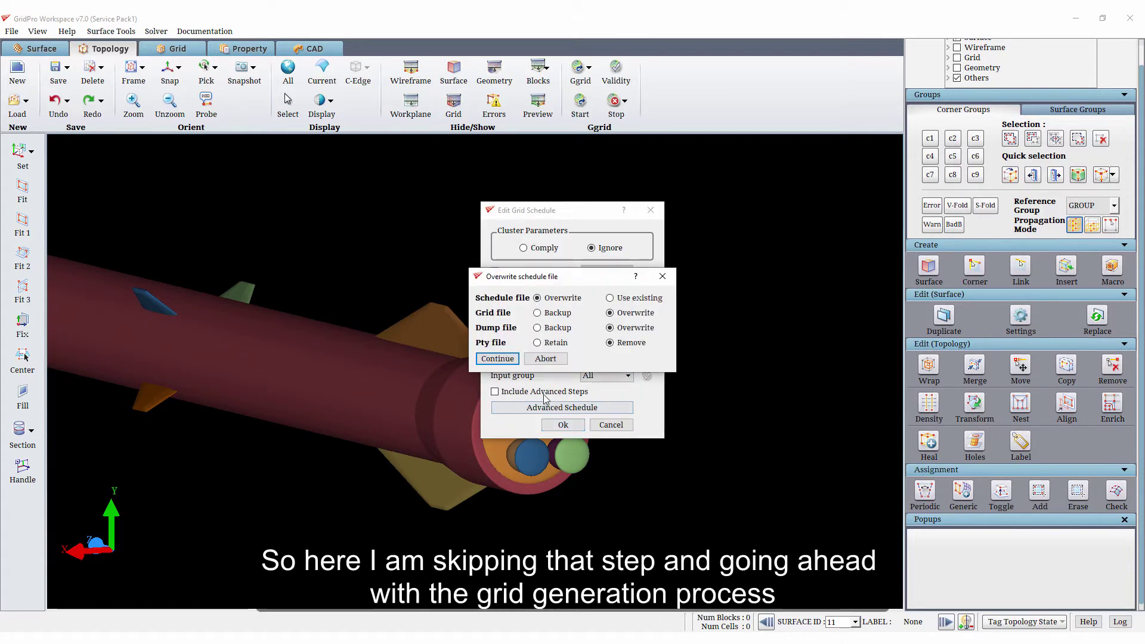
pyautogui.click(517, 361)
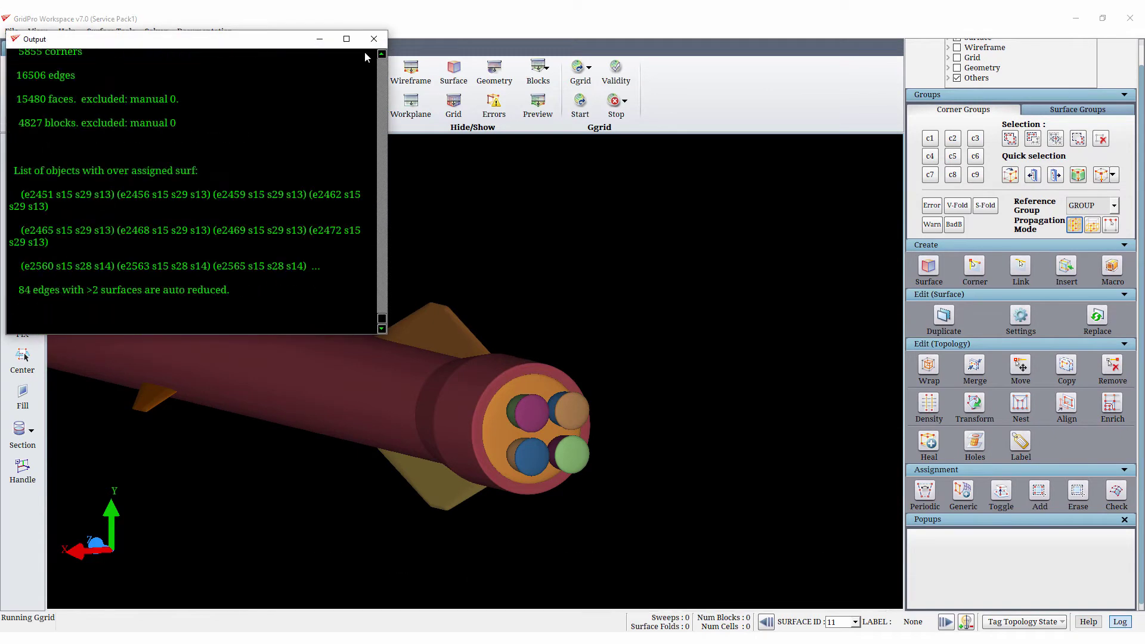
pyautogui.click(376, 40)
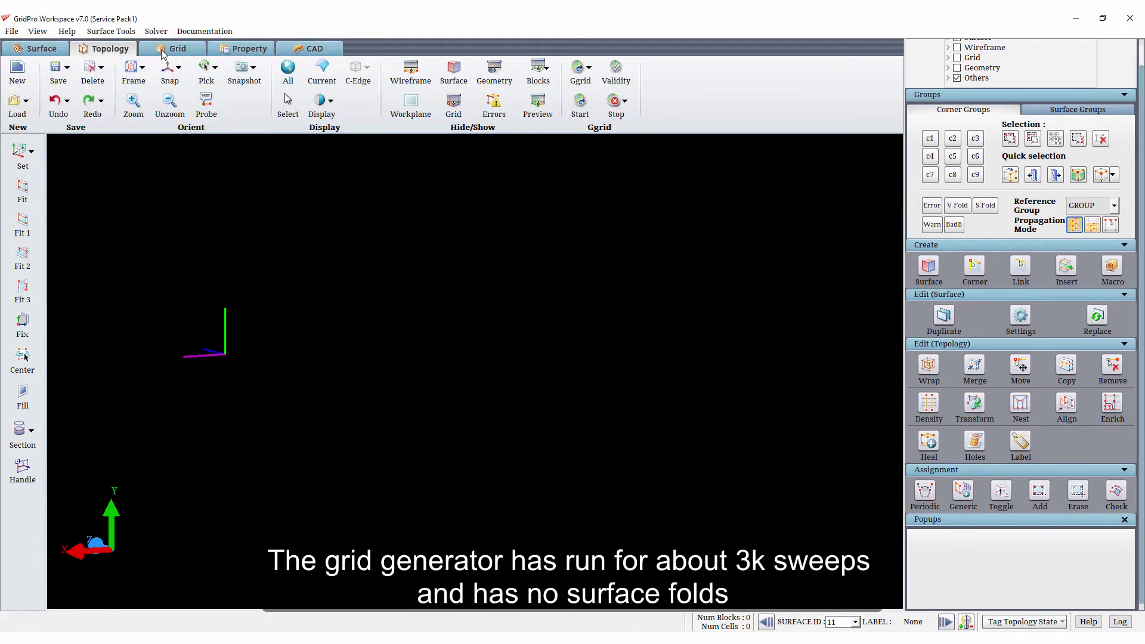
# - Load the generated grid file blk.tmp into the Grid workspace
pyautogui.click(17, 102)
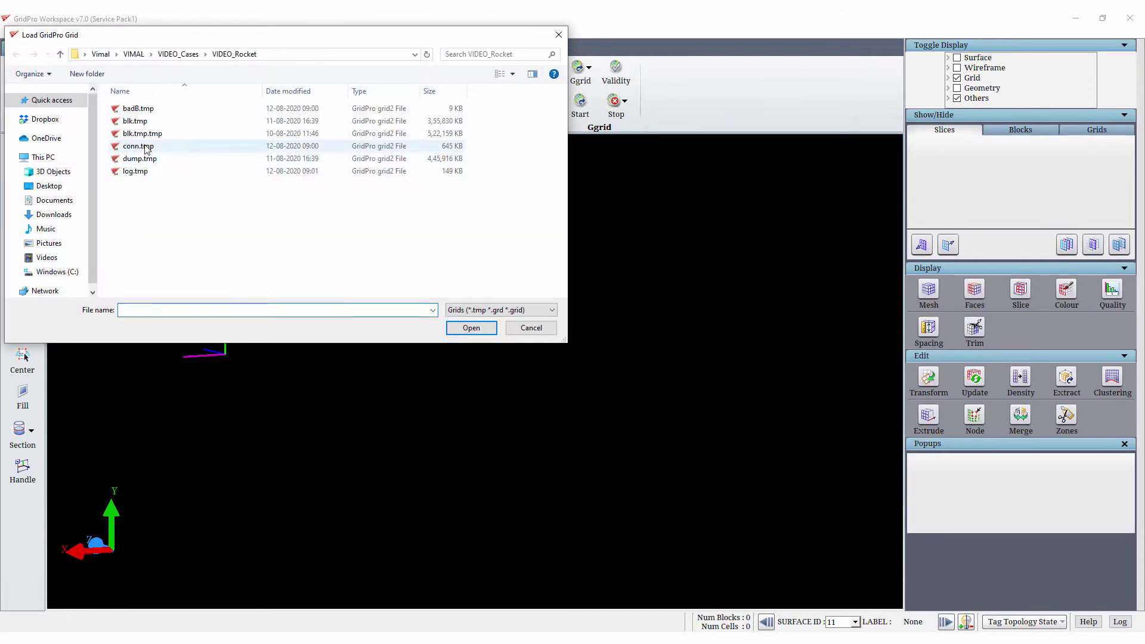
pyautogui.doubleClick(148, 123)
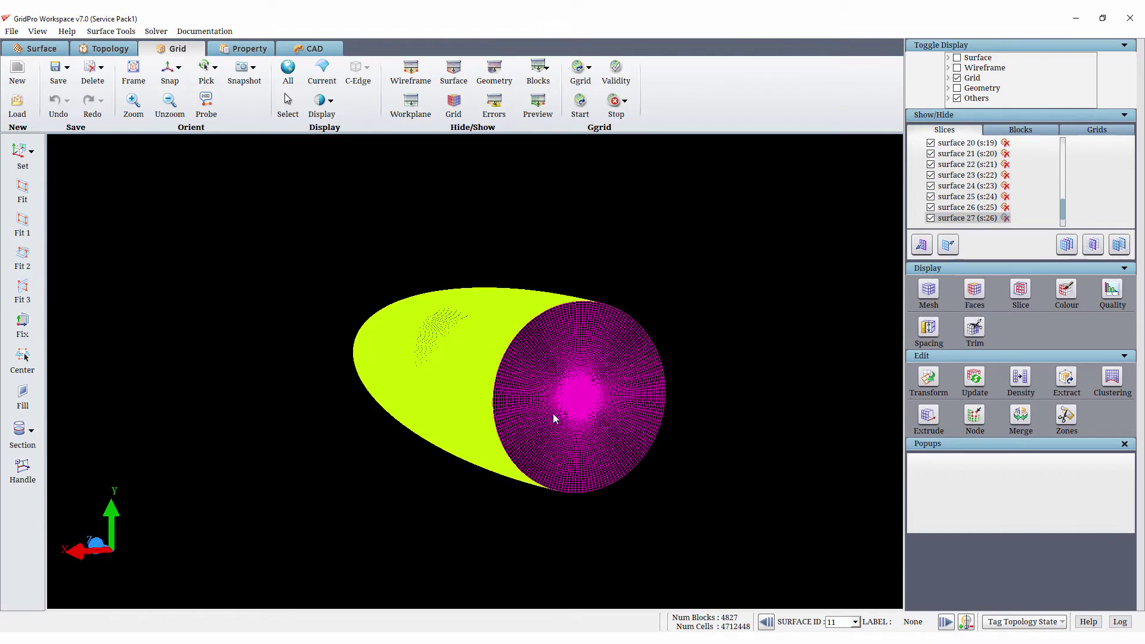
# - Hide the circular rear boundary surface and the outer far-field surface so the rocket's surface grid is exposed
pyautogui.rightClick(544, 391)
pyautogui.click(570, 457)
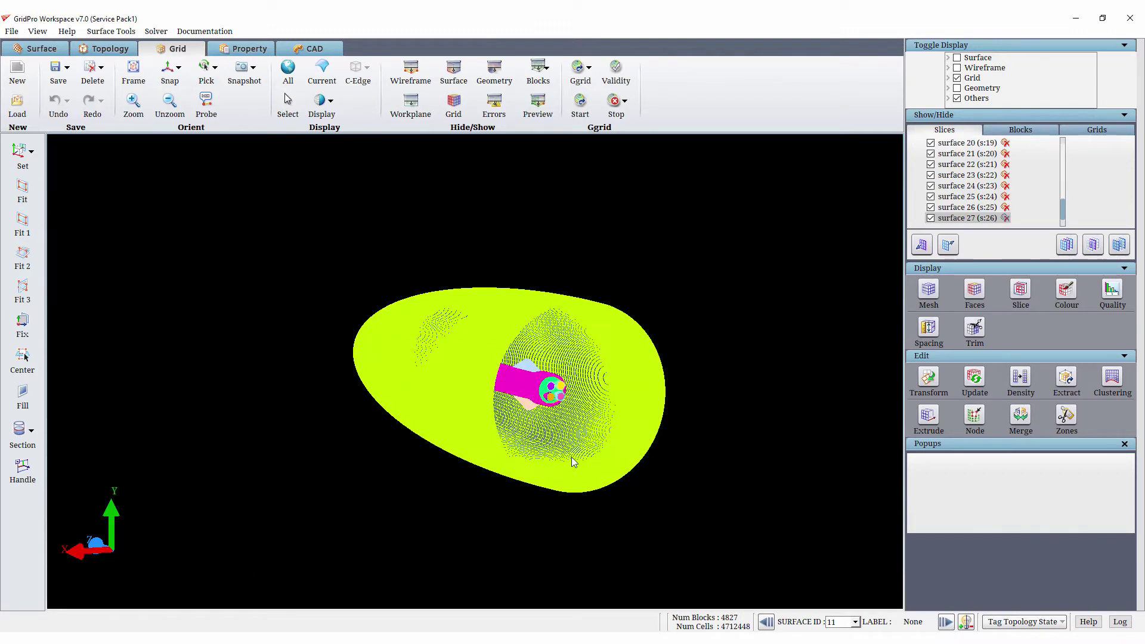
pyautogui.rightClick(431, 370)
pyautogui.click(430, 388)
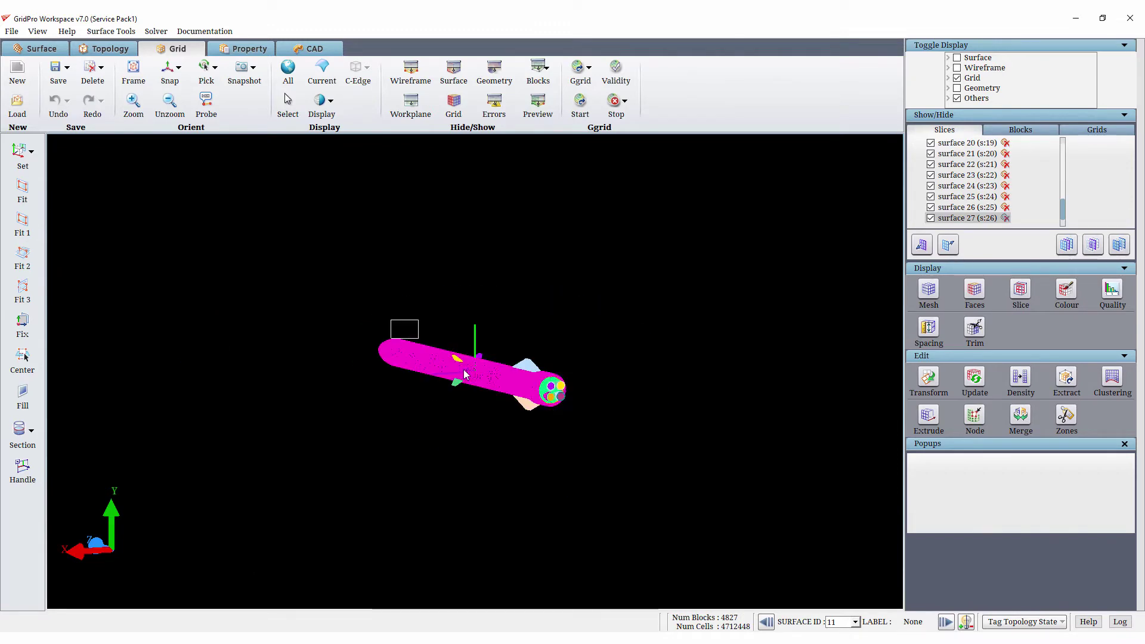
# - Examine the surface grid around the fins, along the body and at the four nozzles
pyautogui.scroll(10, 521, 416)
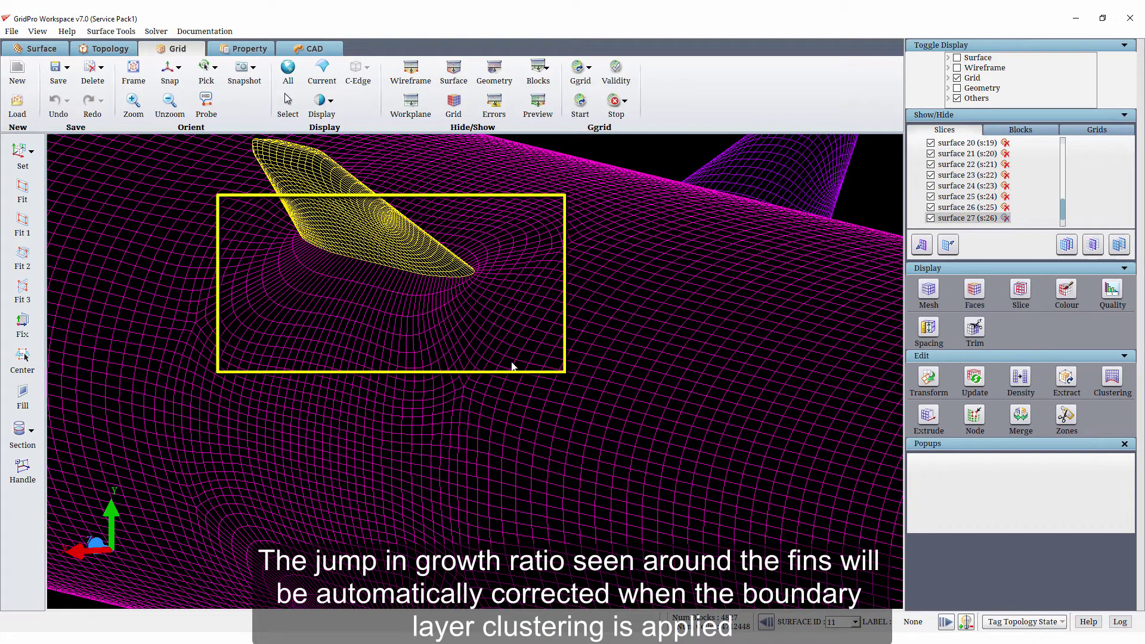
pyautogui.scroll(-10, 513, 363)
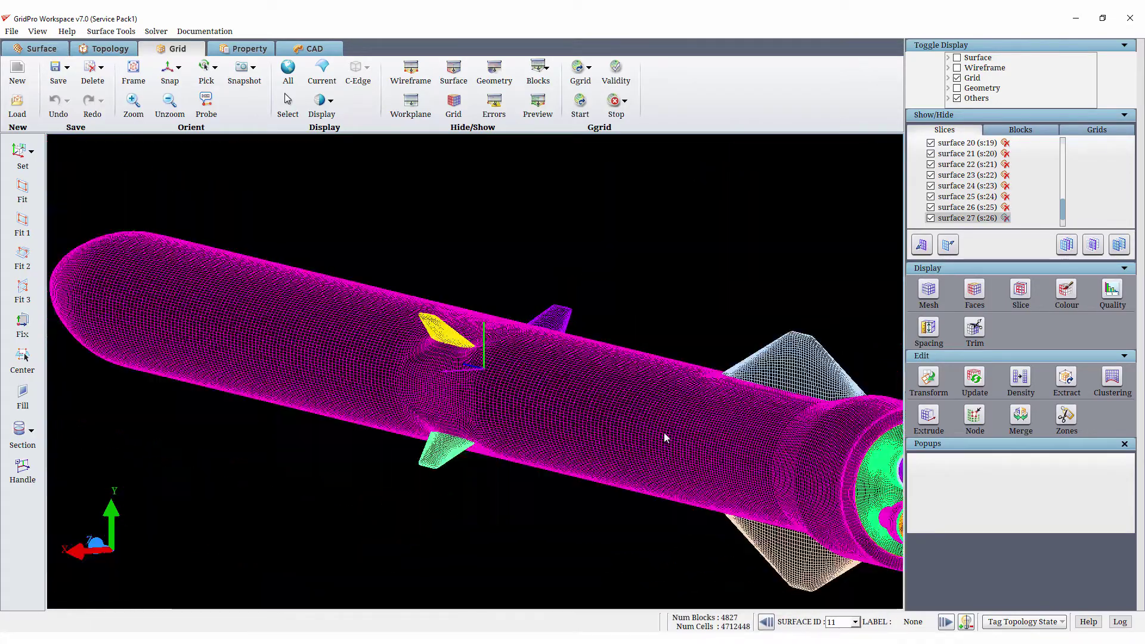
pyautogui.moveTo(649, 425); pyautogui.dragTo(592, 491)
pyautogui.moveTo(692, 607); pyautogui.dragTo(652, 553, button='right')
pyautogui.moveTo(596, 437); pyautogui.dragTo(565, 536, button='right')
pyautogui.moveTo(564, 536); pyautogui.dragTo(666, 541)
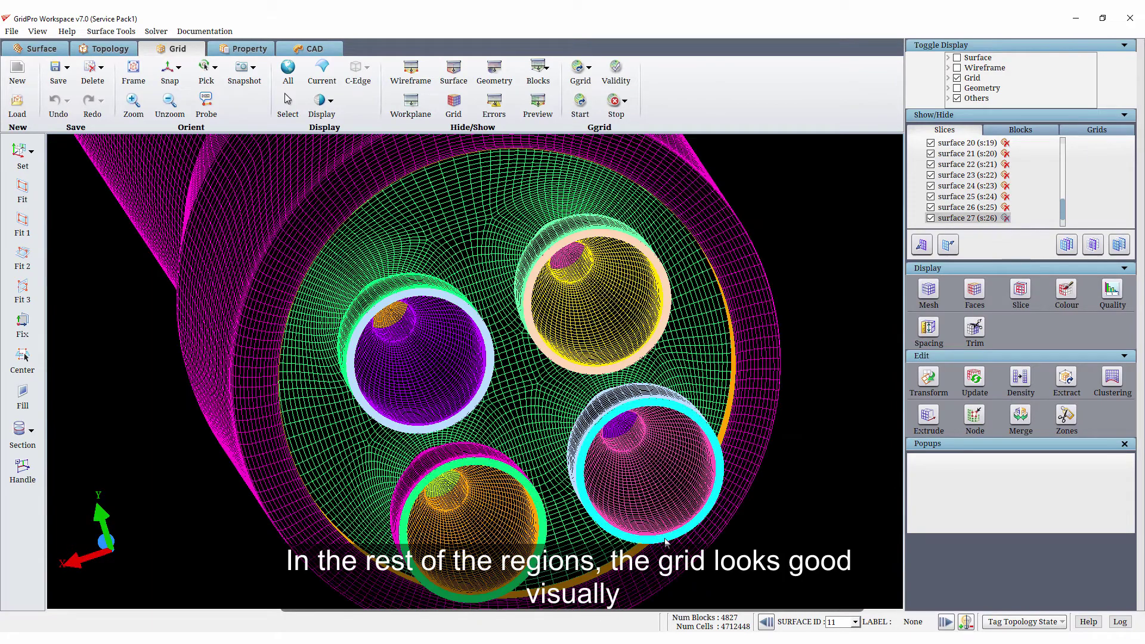
# - Evaluate the grid quality of blk.tmp for folds and skewness, and close the quality report
pyautogui.click(1117, 295)
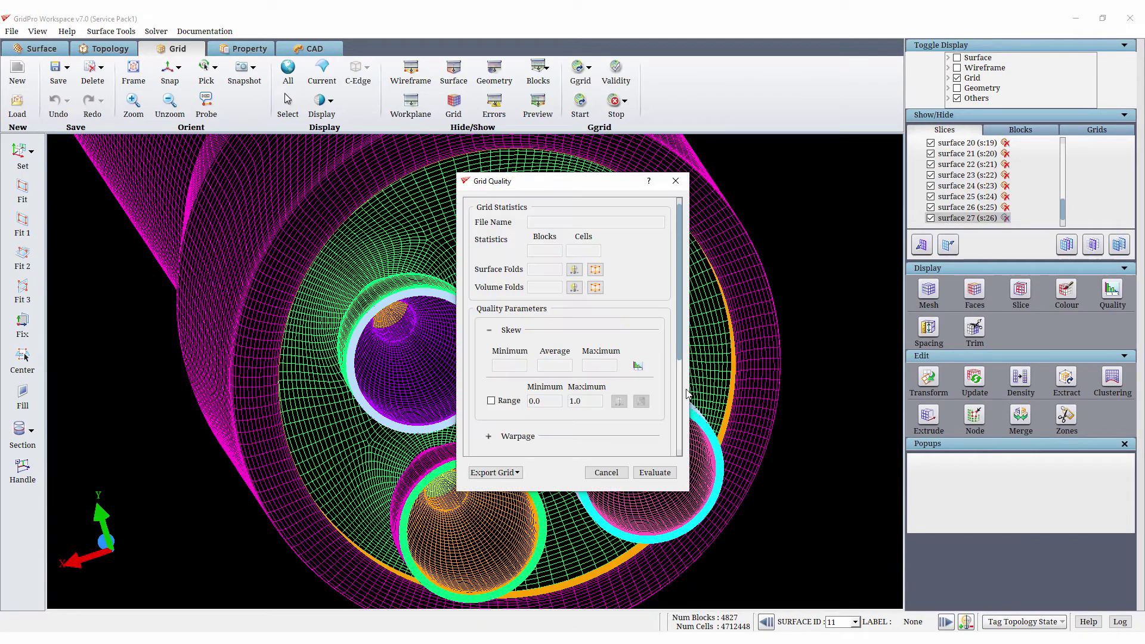
pyautogui.click(655, 473)
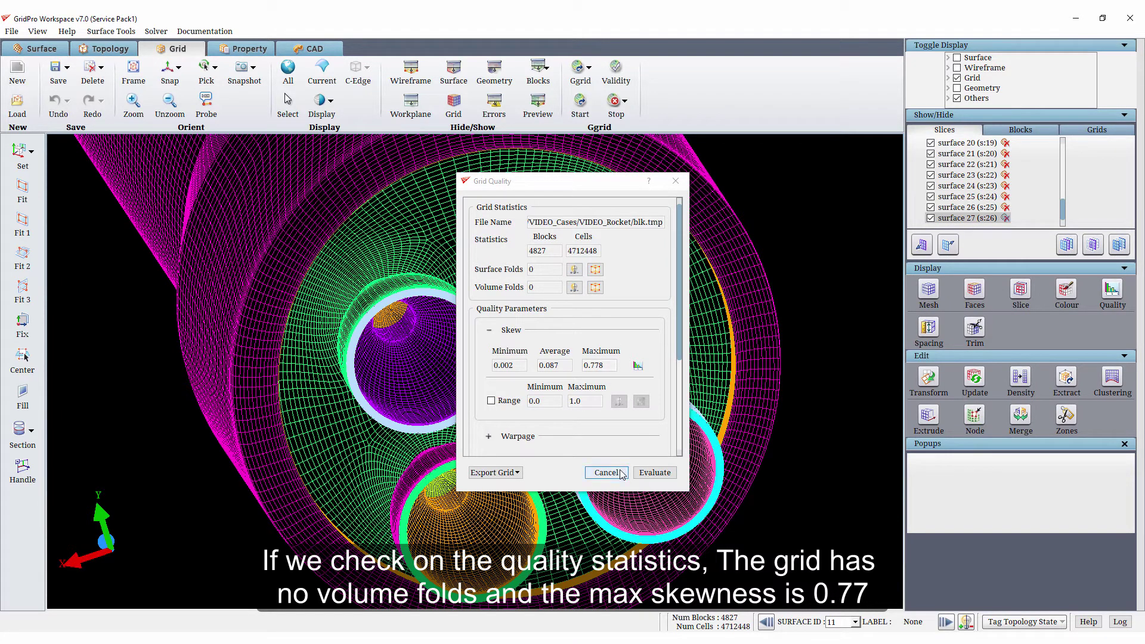
pyautogui.click(620, 473)
# - Start clustering blk.tmp by surface and enable surface 1, the rocket body, with a spacing of 0.001
pyautogui.moveTo(382, 280); pyautogui.dragTo(429, 262)
pyautogui.moveTo(566, 254); pyautogui.dragTo(749, 384)
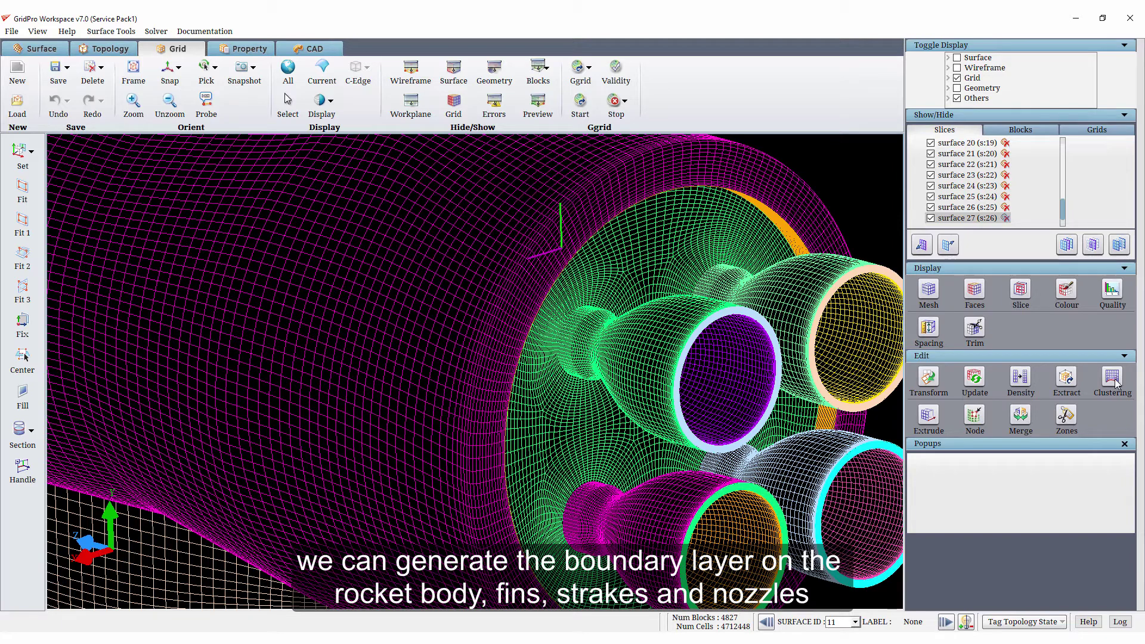
pyautogui.click(1113, 379)
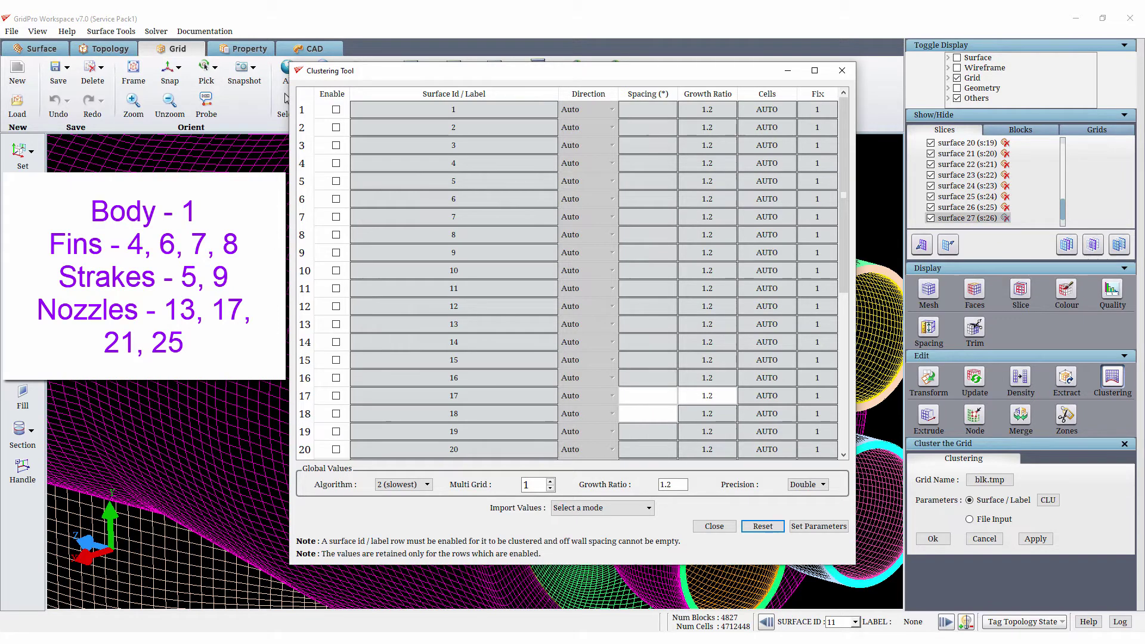
pyautogui.click(336, 110)
pyautogui.write('0.001')
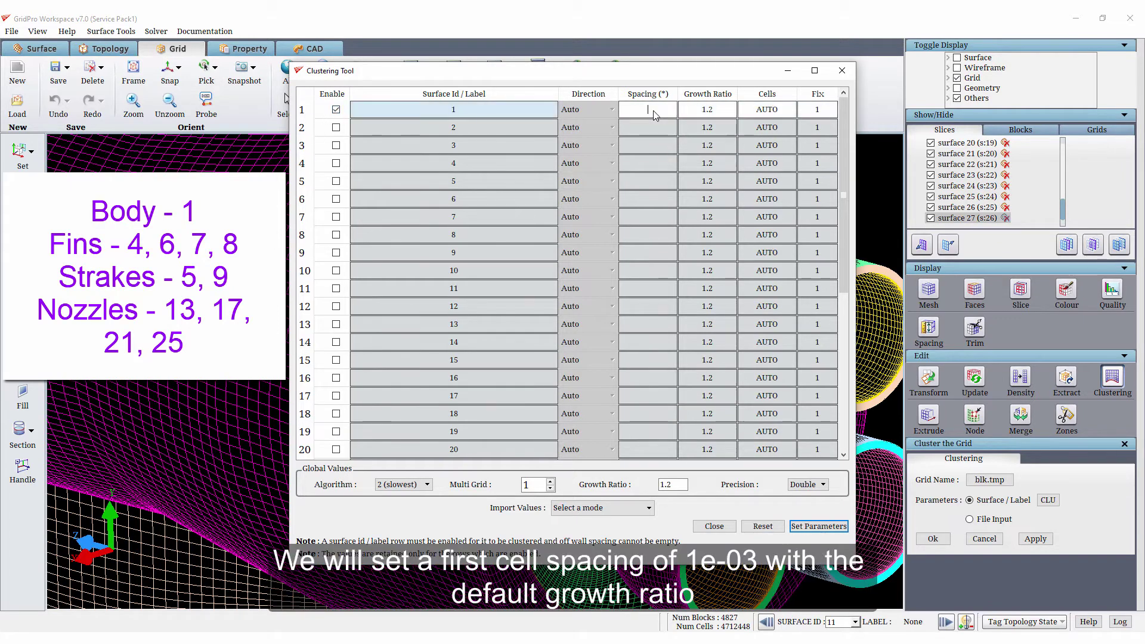
# - Enable clustering on the fin surfaces 4, 6, 7 and 8 with a spacing of 0.001 each
pyautogui.click(336, 163)
pyautogui.click(336, 198)
pyautogui.click(335, 217)
pyautogui.click(336, 234)
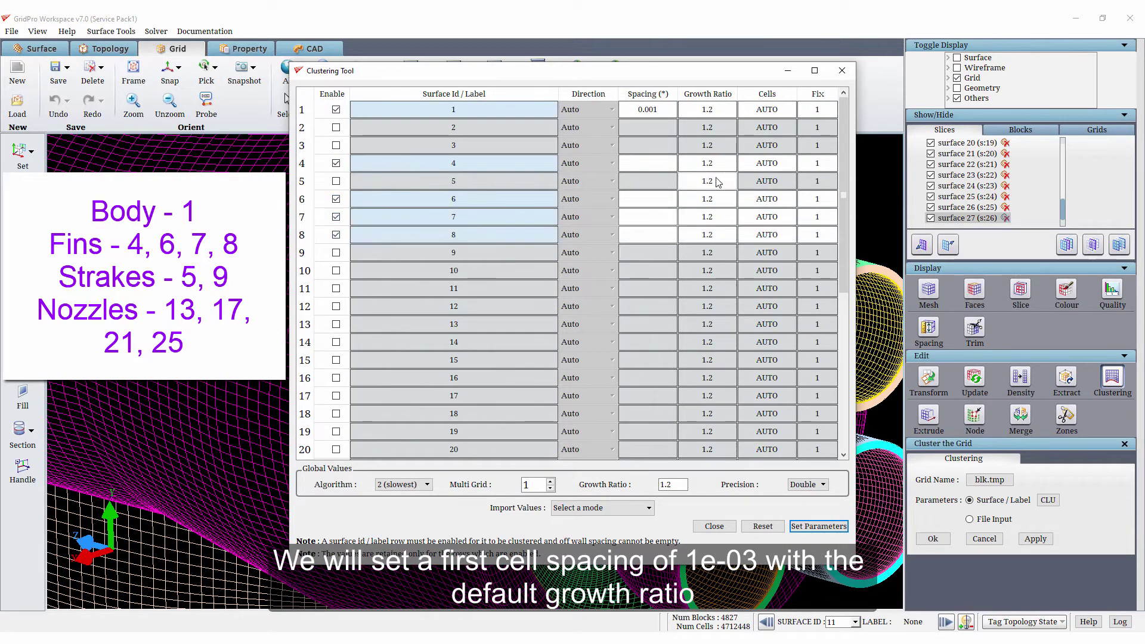
pyautogui.click(648, 163)
pyautogui.write('0.001')
pyautogui.click(648, 198)
pyautogui.write('0.001')
pyautogui.click(648, 235)
pyautogui.write('0.001')
# - Enable clustering on the strake surfaces 5 and 9 with a spacing of 0.001 each
pyautogui.click(335, 181)
pyautogui.click(336, 252)
pyautogui.click(648, 181)
pyautogui.write('0.001')
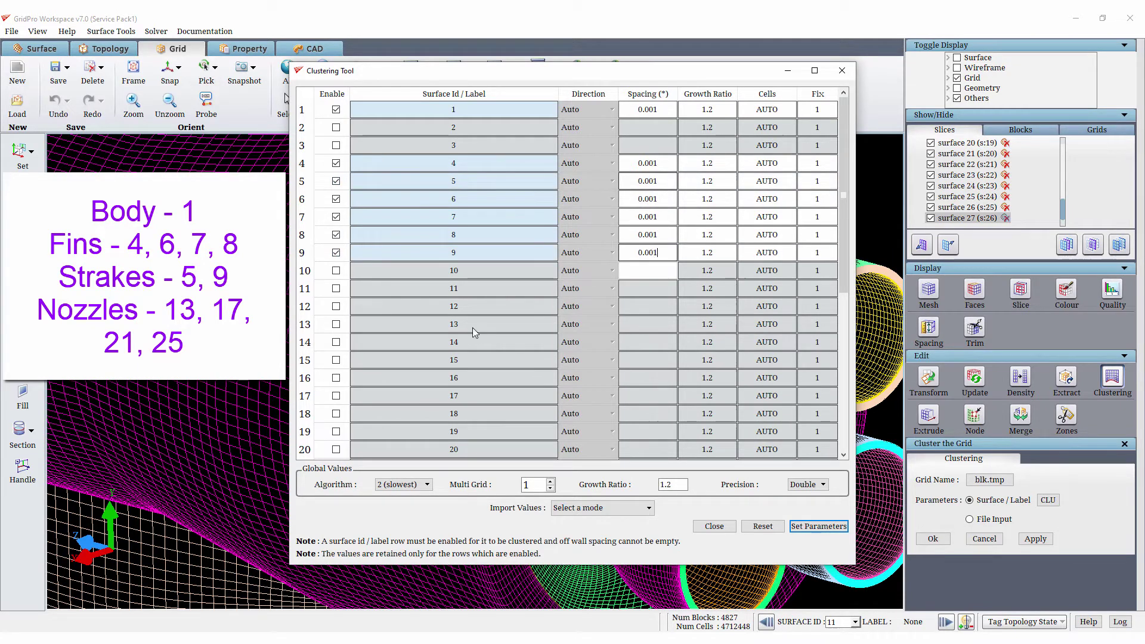
# - Enable clustering on the nozzle surfaces 13, 17, 21 and 25 with a spacing of 0.001 each
pyautogui.scroll(-3, 417, 268)
pyautogui.click(336, 163)
pyautogui.click(336, 234)
pyautogui.click(336, 306)
pyautogui.click(336, 378)
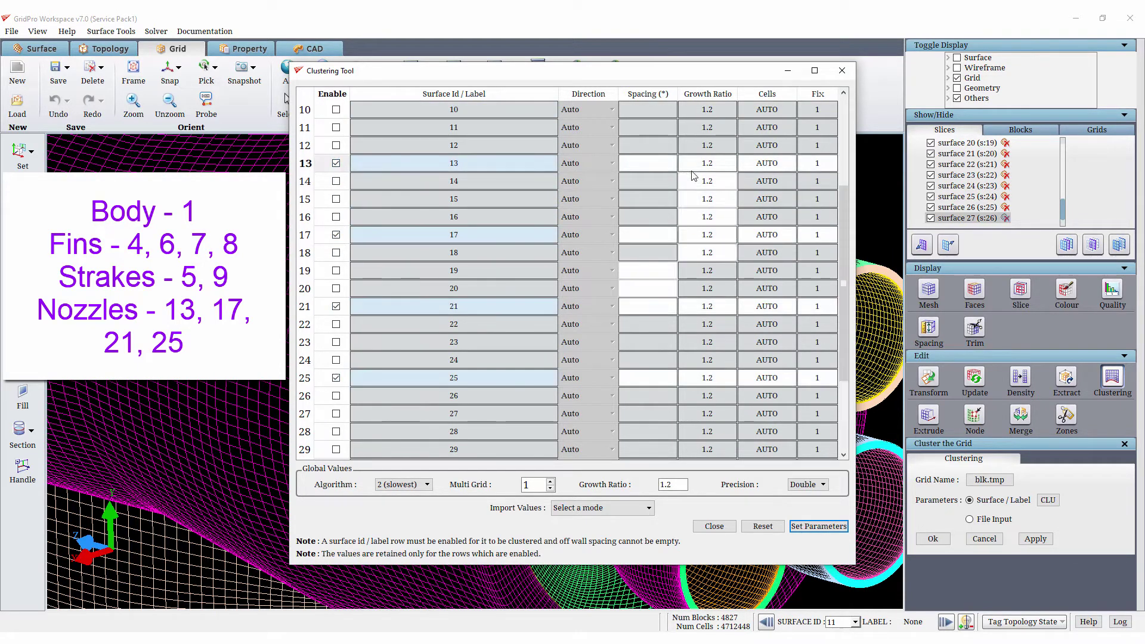
pyautogui.click(648, 163)
pyautogui.write('0.001')
pyautogui.click(648, 234)
pyautogui.write('0.001')
pyautogui.click(648, 306)
pyautogui.write('0.001')
pyautogui.click(663, 379)
pyautogui.write('0.001')
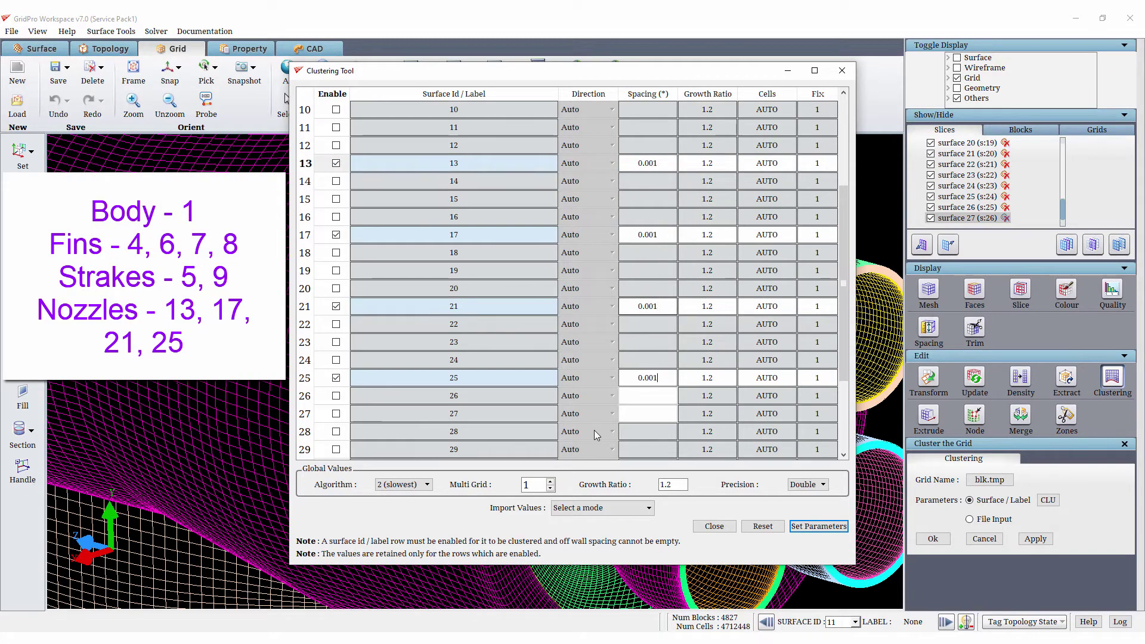
# - Set the entered clustering parameters and apply the boundary-layer clustering to the grid
pyautogui.click(802, 527)
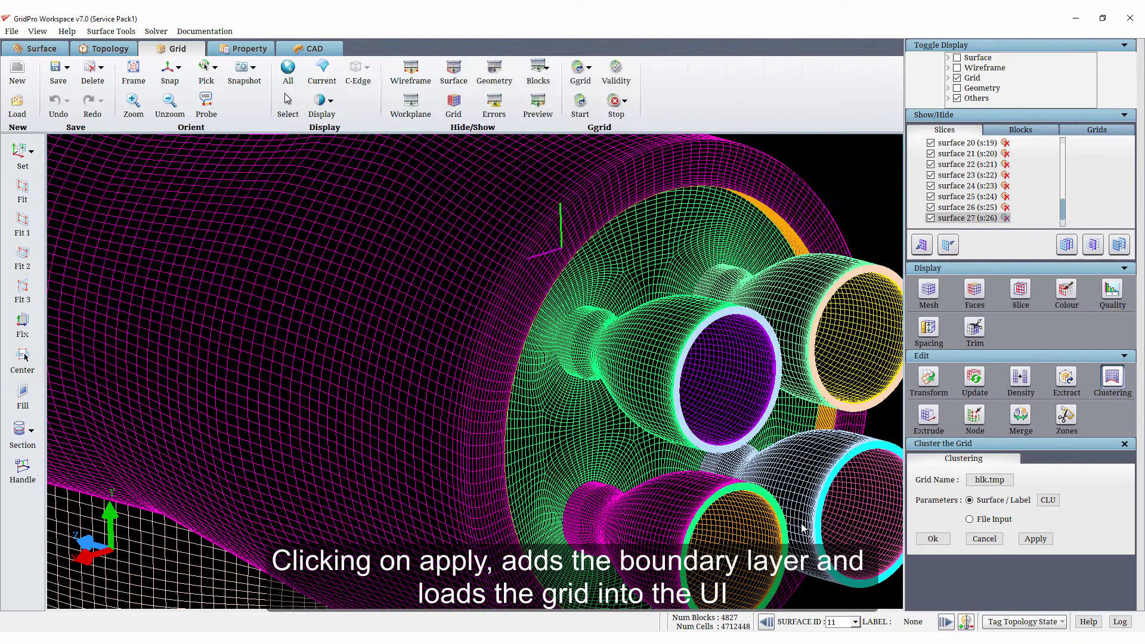
pyautogui.click(1041, 540)
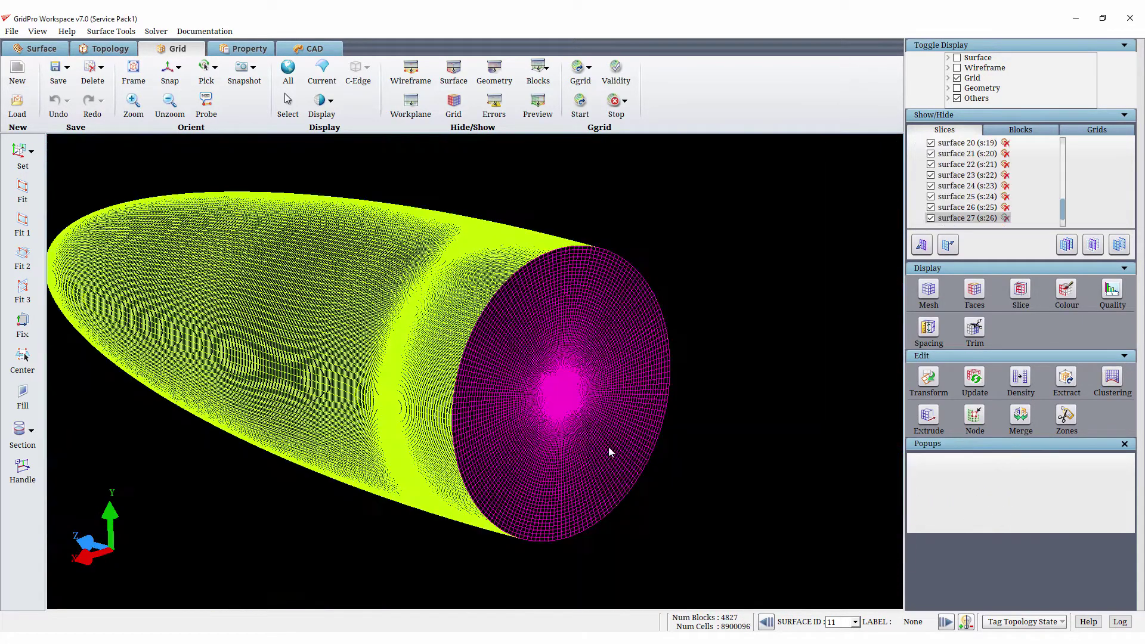
# - Hide the rear boundary surface and the outer far-field surface of the clustered grid
pyautogui.rightClick(587, 371)
pyautogui.click(623, 437)
pyautogui.rightClick(411, 350)
pyautogui.click(425, 391)
# - Hide the unclustered grid blk.tmp in the list of loaded grids
pyautogui.scroll(5, 467, 370)
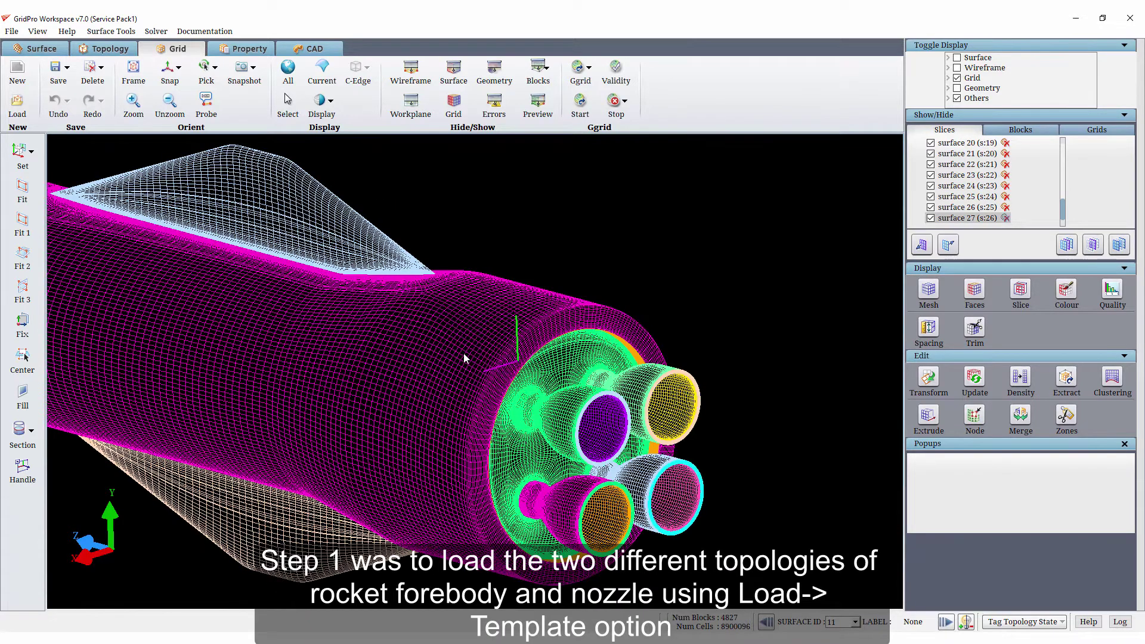
pyautogui.click(1081, 130)
pyautogui.click(931, 153)
# - Examine the clustered grid near the fin and strake roots, around the nozzles and over the whole rocket
pyautogui.moveTo(298, 322); pyautogui.dragTo(470, 271)
pyautogui.scroll(5, 409, 205)
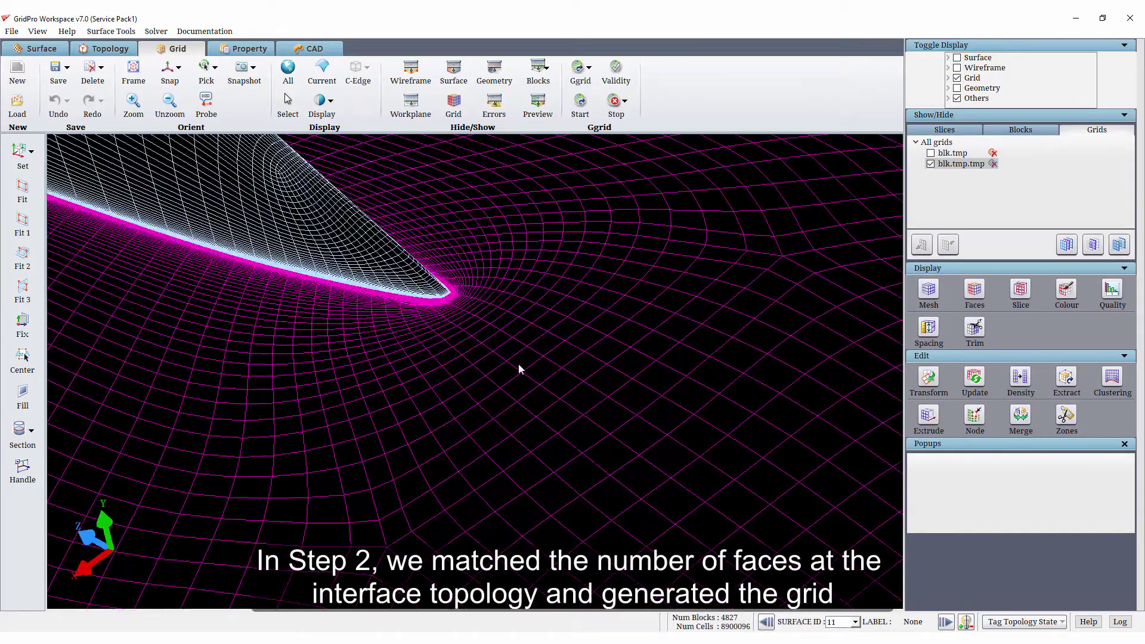
pyautogui.scroll(-5, 519, 365)
pyautogui.moveTo(517, 473); pyautogui.dragTo(511, 375)
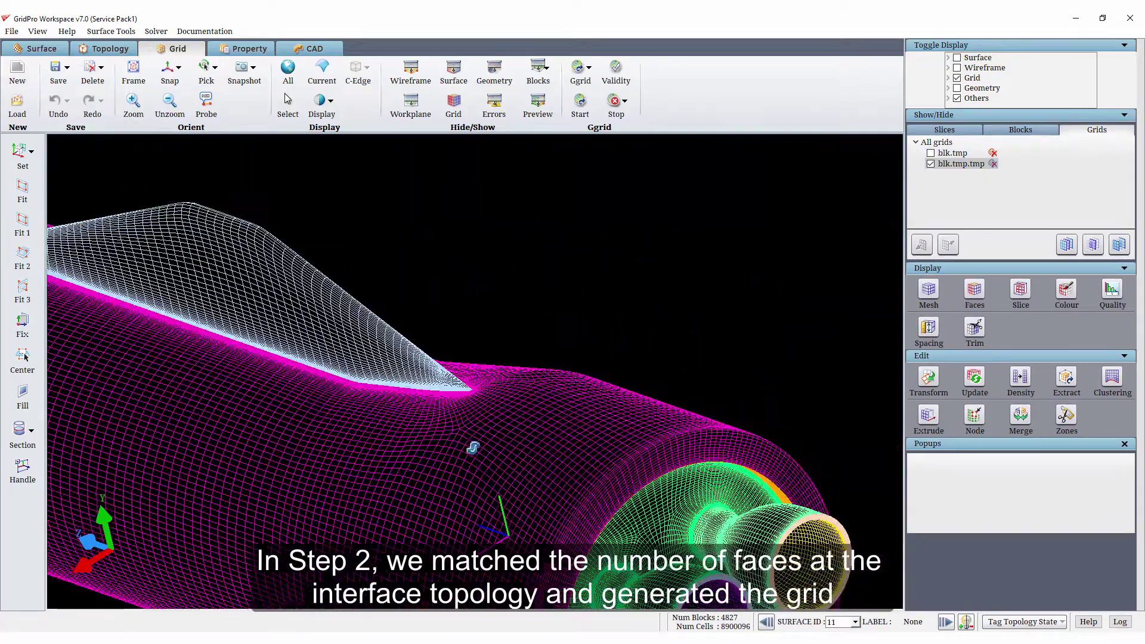
pyautogui.moveTo(473, 448); pyautogui.dragTo(453, 465)
pyautogui.moveTo(452, 465); pyautogui.dragTo(358, 223, button='middle')
pyautogui.moveTo(460, 248); pyautogui.dragTo(776, 522)
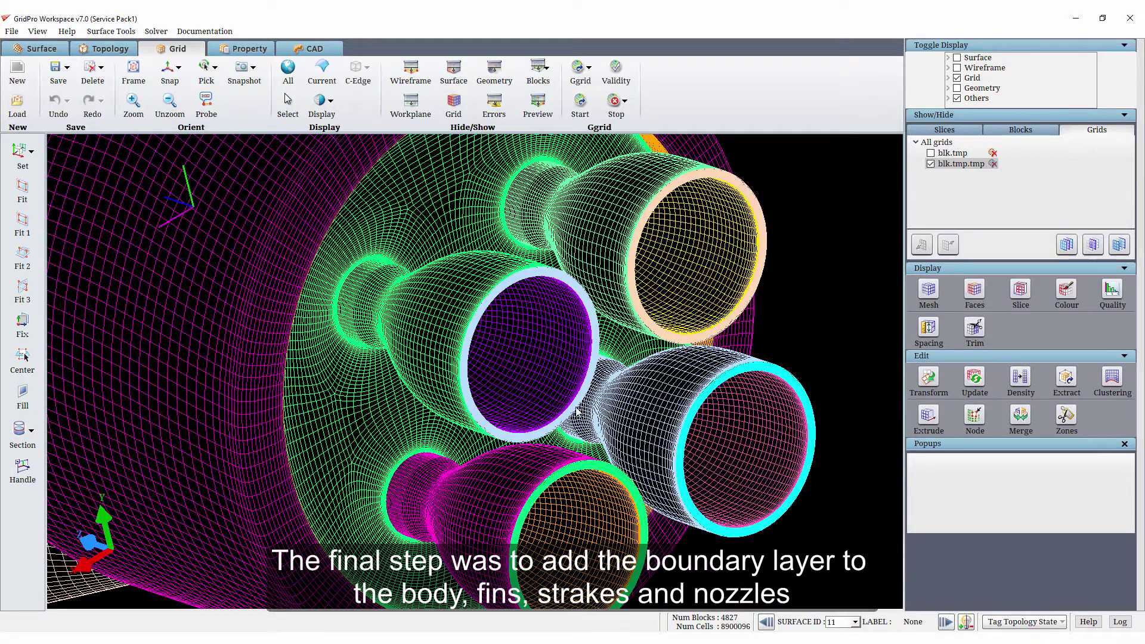
pyautogui.scroll(-6, 572, 408)
pyautogui.moveTo(332, 349); pyautogui.dragTo(747, 530, button='middle')
pyautogui.moveTo(318, 274); pyautogui.dragTo(421, 382)
pyautogui.rightClick(470, 374)
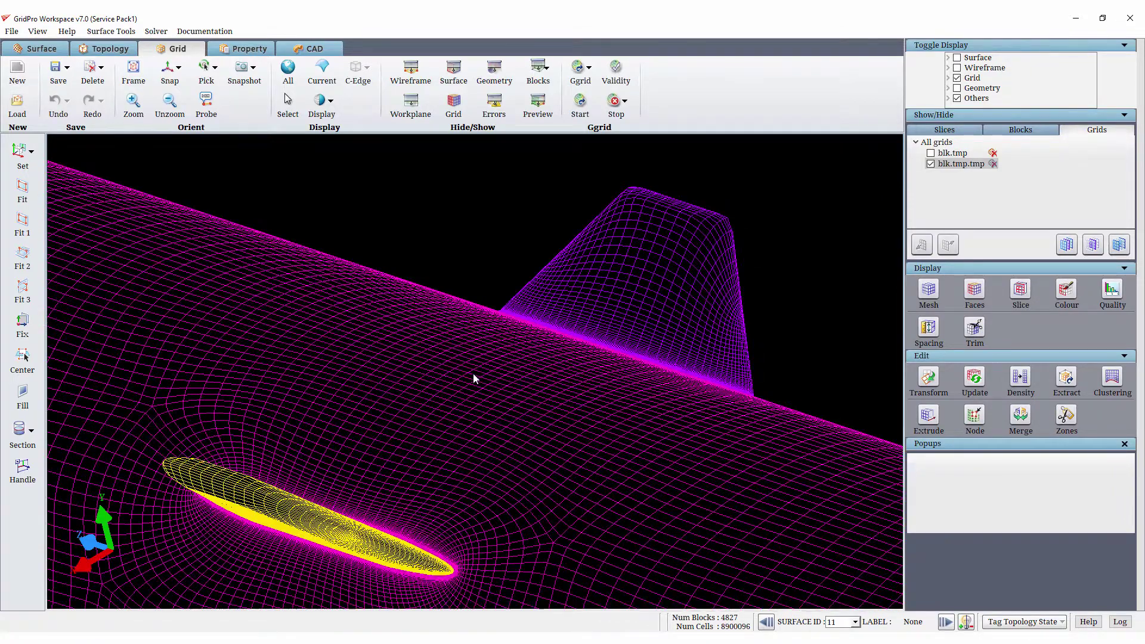
pyautogui.click(513, 378)
pyautogui.moveTo(549, 380)
pyautogui.mouseDown()
pyautogui.moveTo(744, 378)
pyautogui.moveTo(642, 360)
pyautogui.moveTo(376, 358)
pyautogui.moveTo(750, 258)
pyautogui.moveTo(486, 194)
pyautogui.moveTo(531, 152)
pyautogui.mouseUp()
pyautogui.scroll(-5, 524, 336)
pyautogui.moveTo(546, 319); pyautogui.dragTo(360, 344)
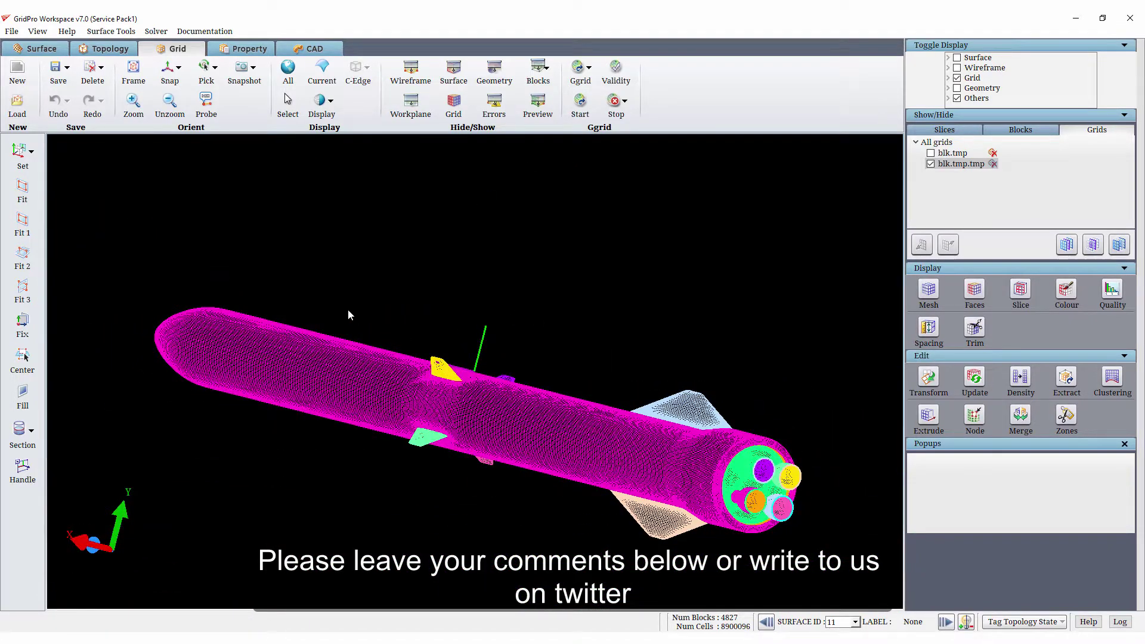